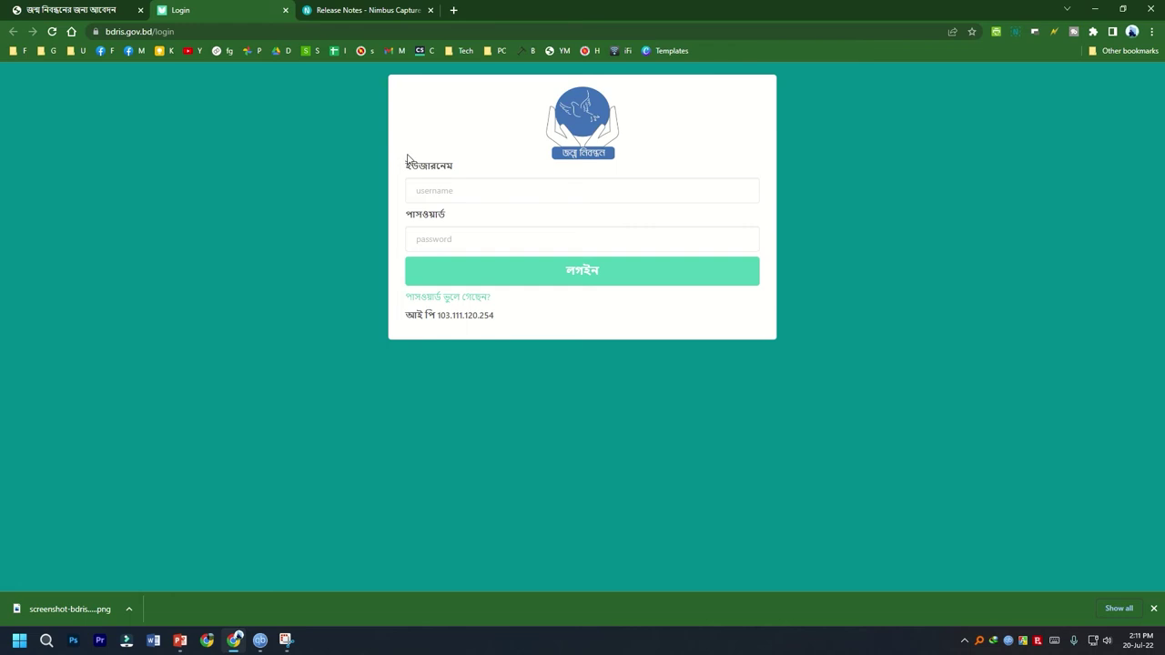
click(96, 9)
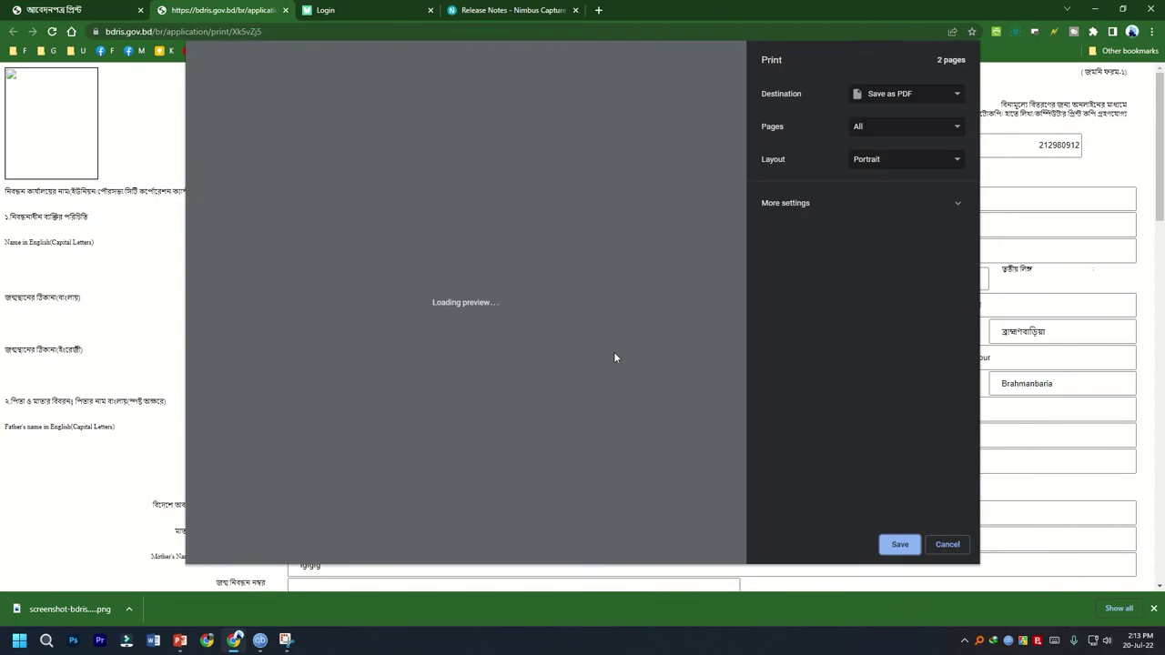
scroll(479, 337, down, 10)
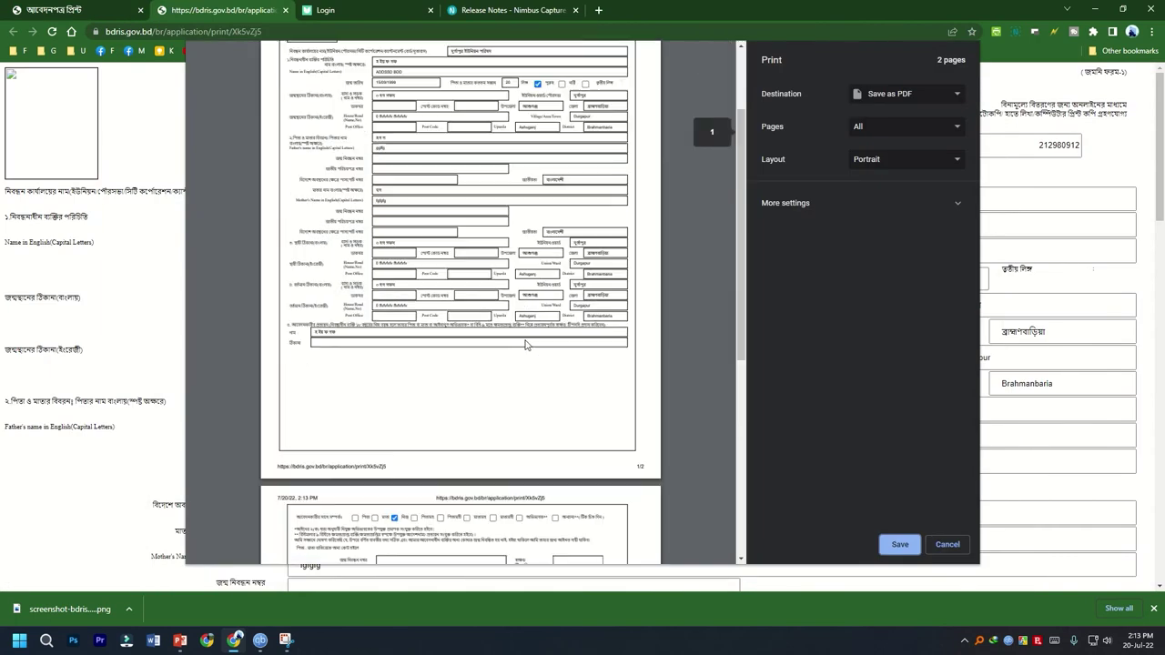
scroll(464, 310, up, 10)
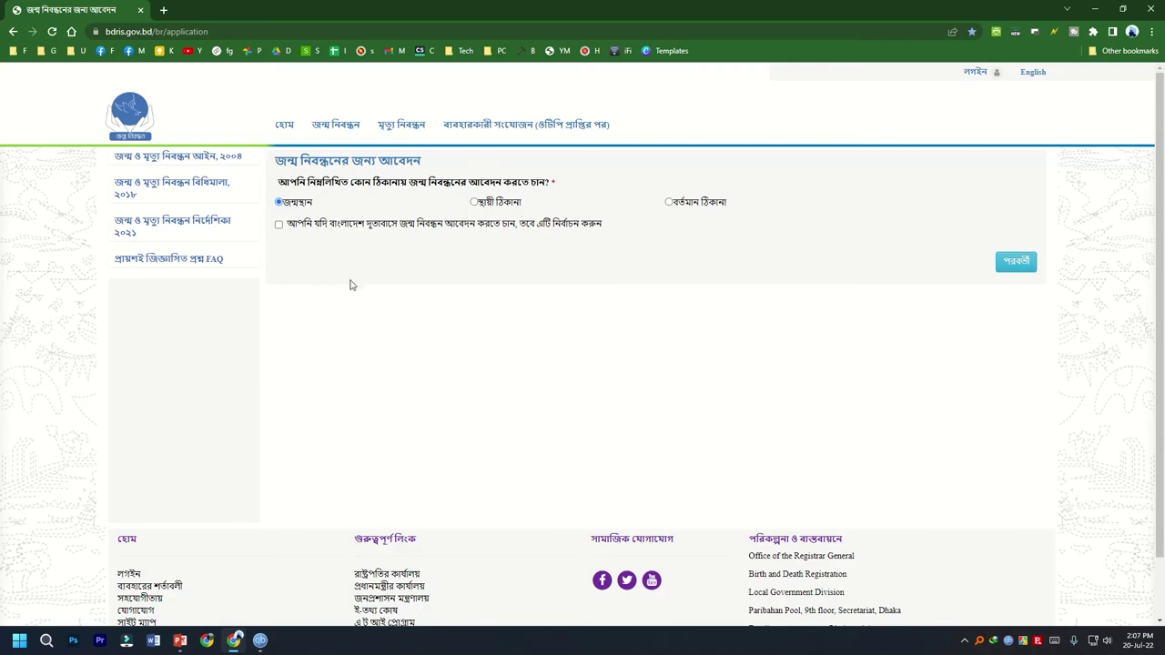
Open a new birth registration application and continue with জন্মস্থান (birthplace) as the address to apply under.
click(146, 31)
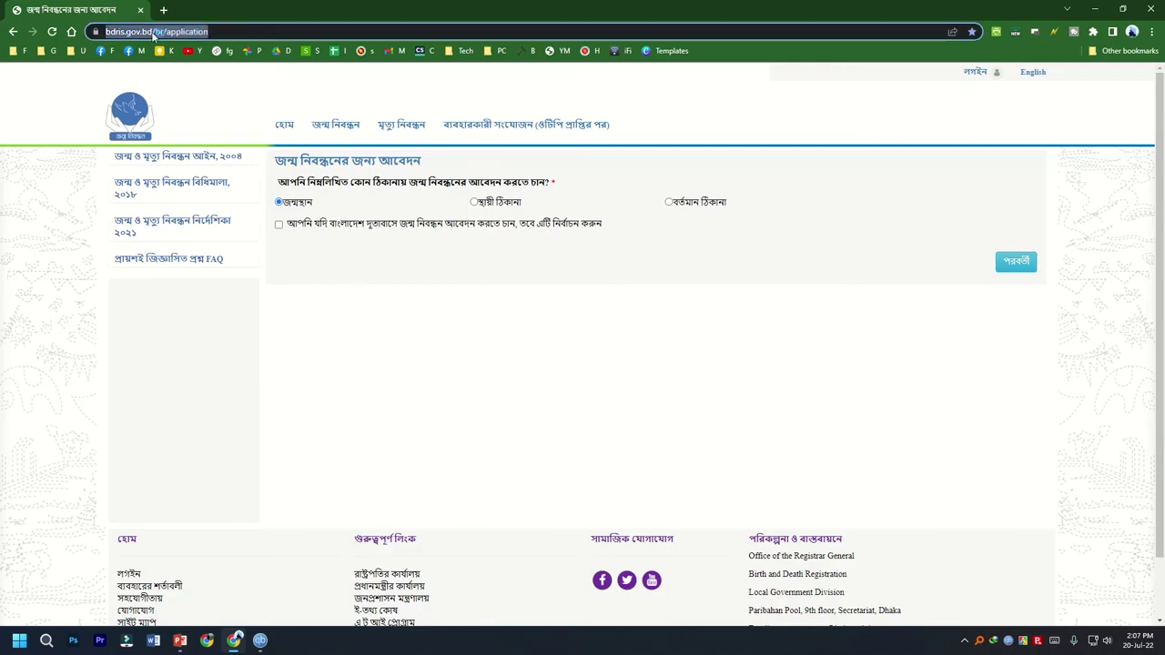
click(365, 291)
mouse_move(325, 130)
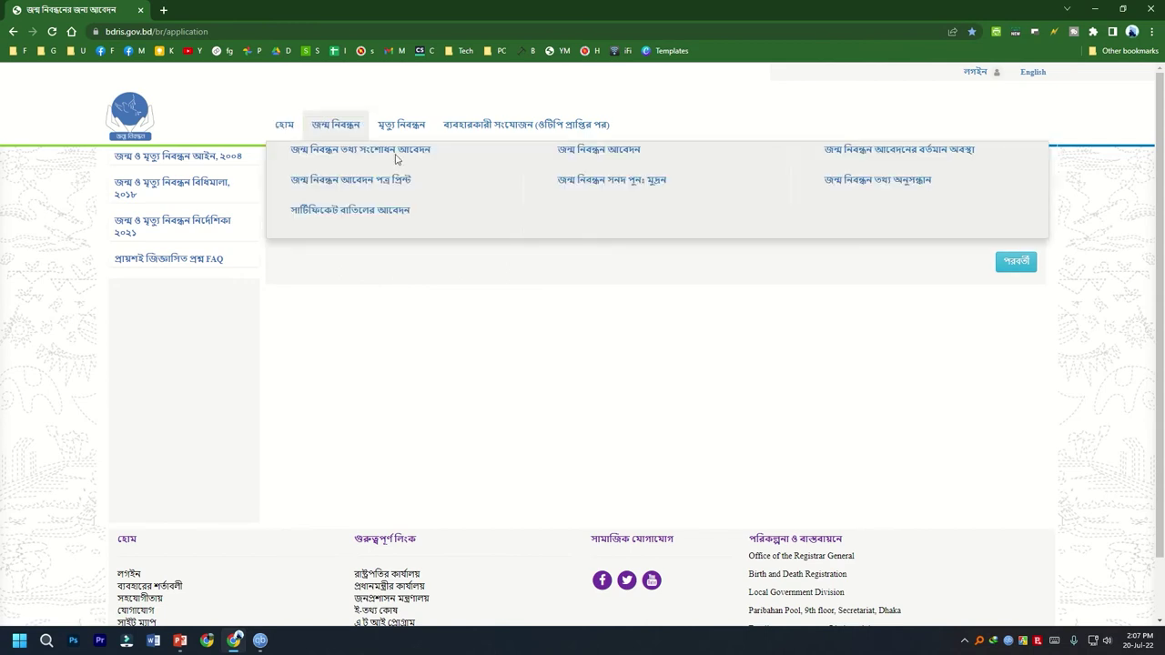
click(626, 162)
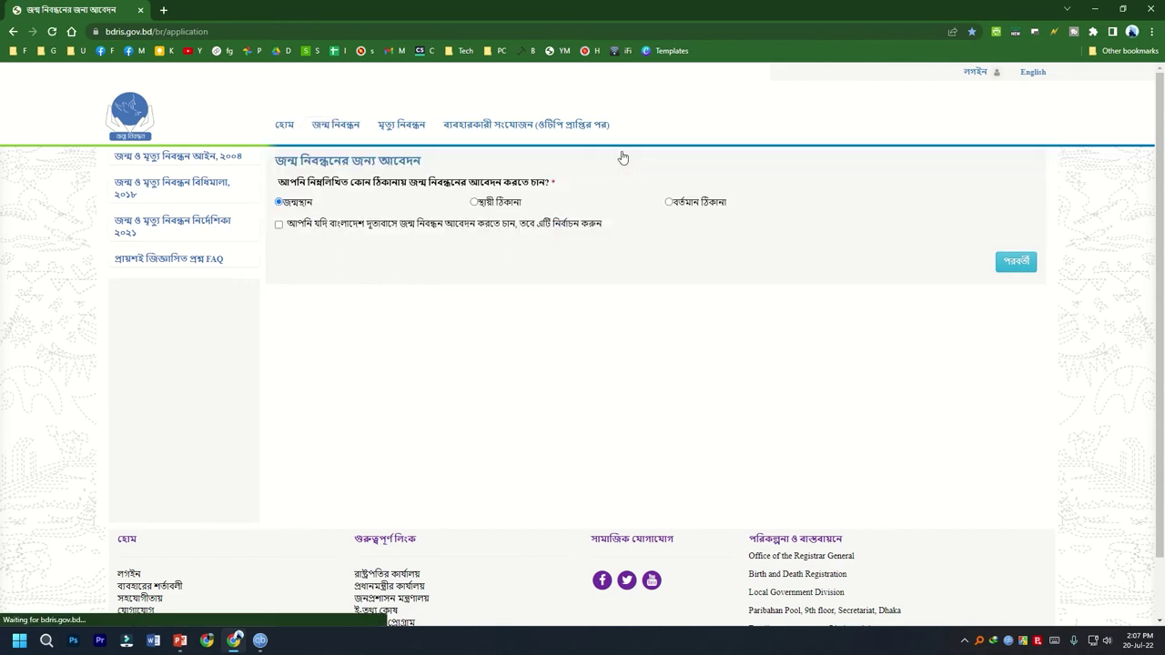
click(1005, 263)
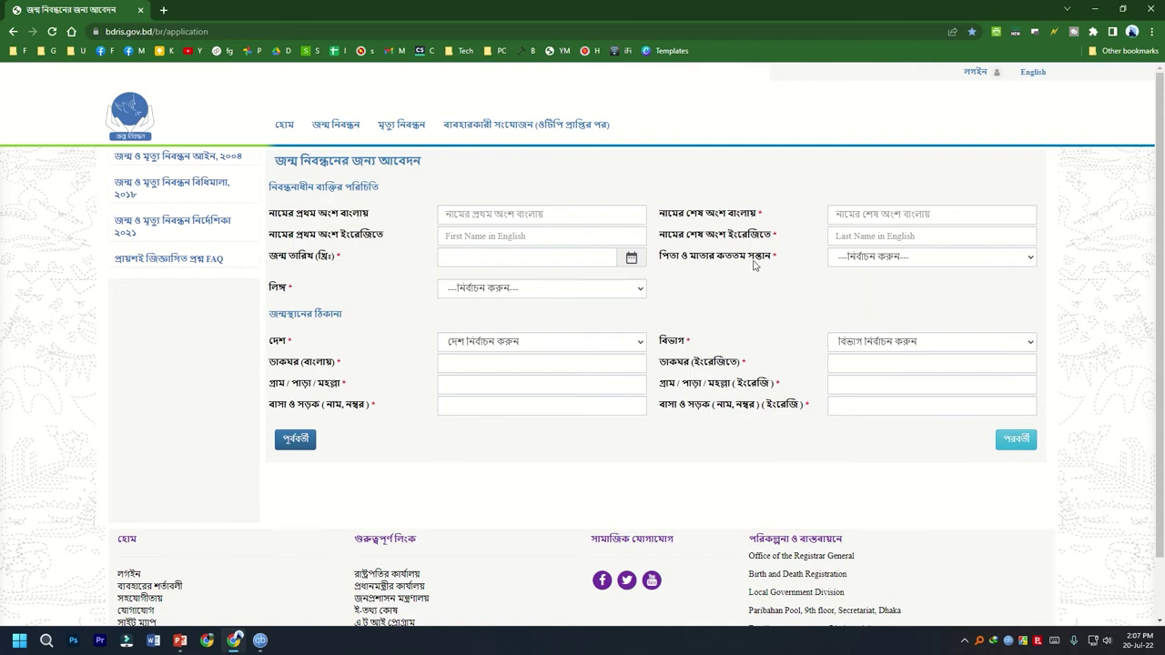
Choose the applicant's date of birth and declare that the required supporting documents are available.
click(497, 261)
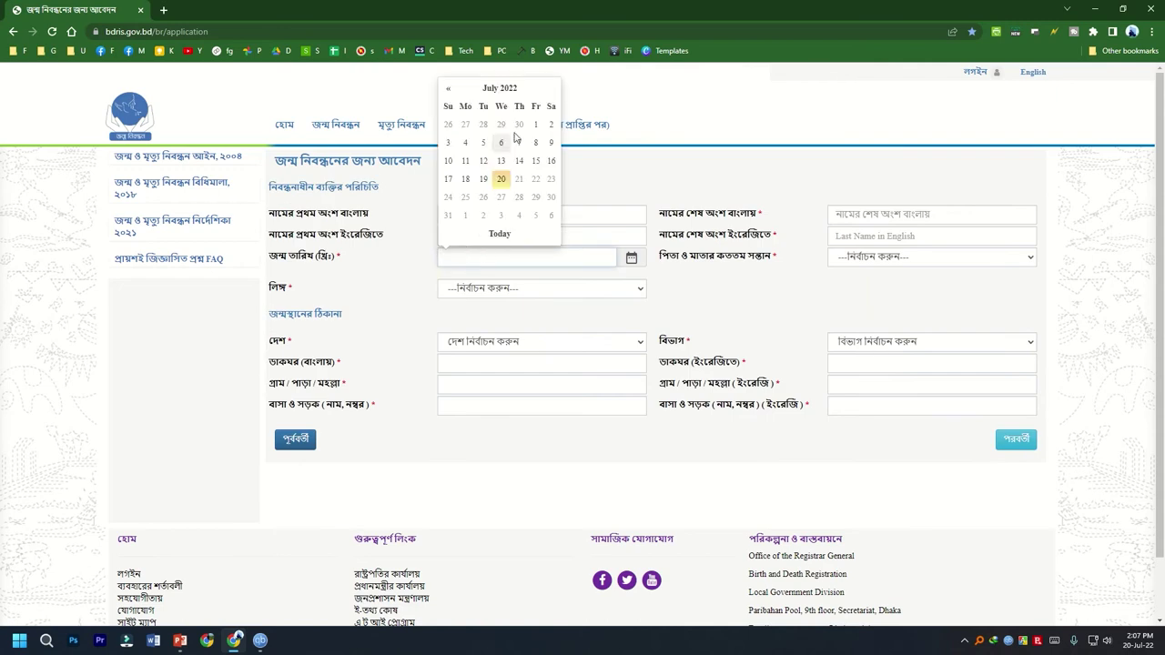
click(506, 95)
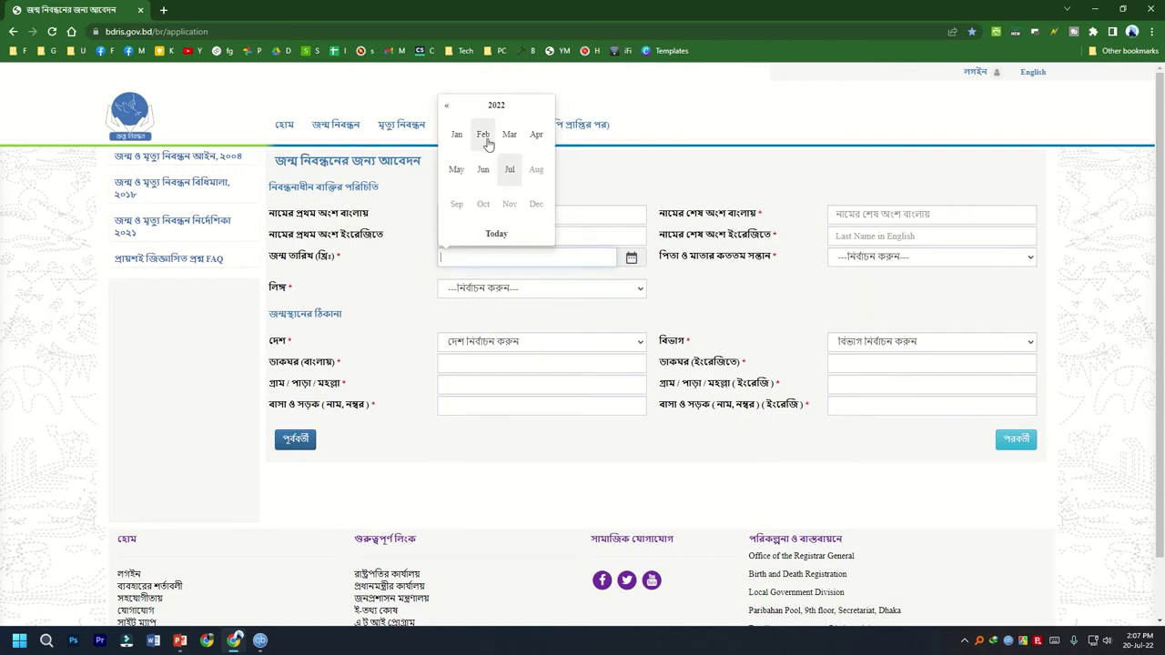
click(496, 106)
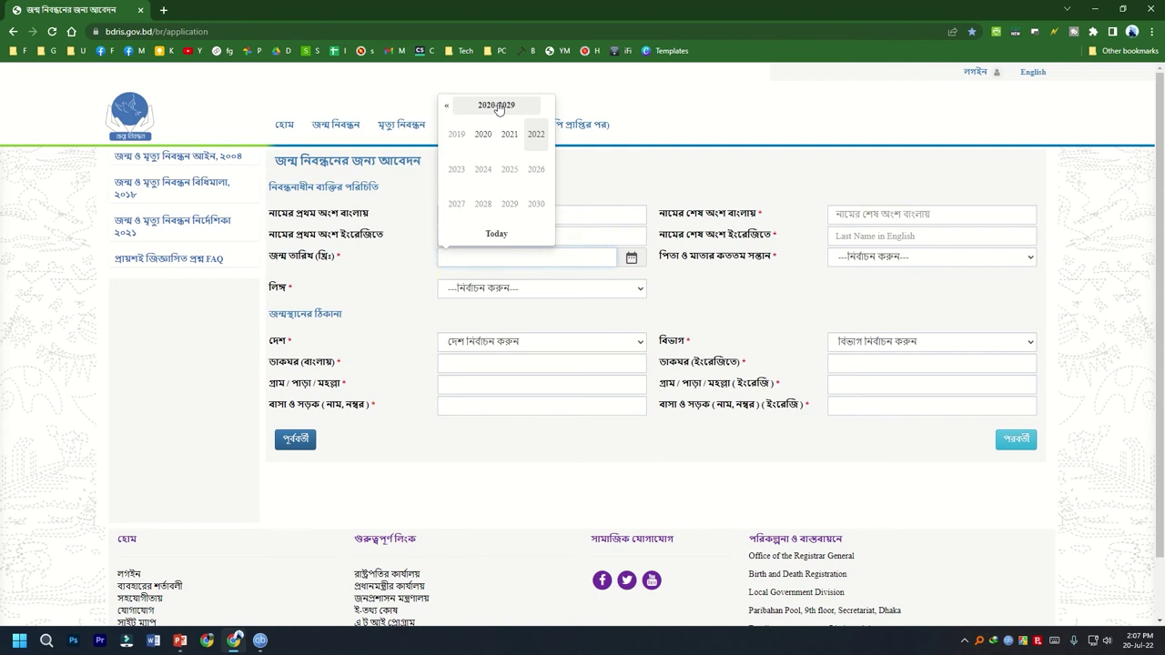
click(464, 106)
click(460, 135)
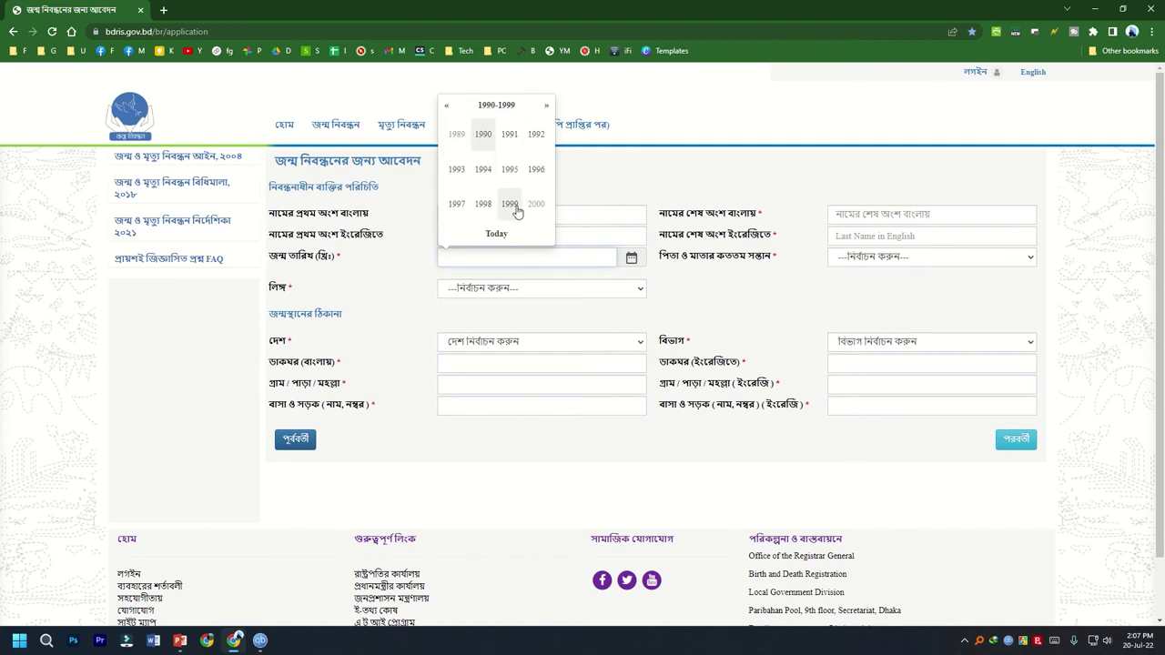
click(510, 204)
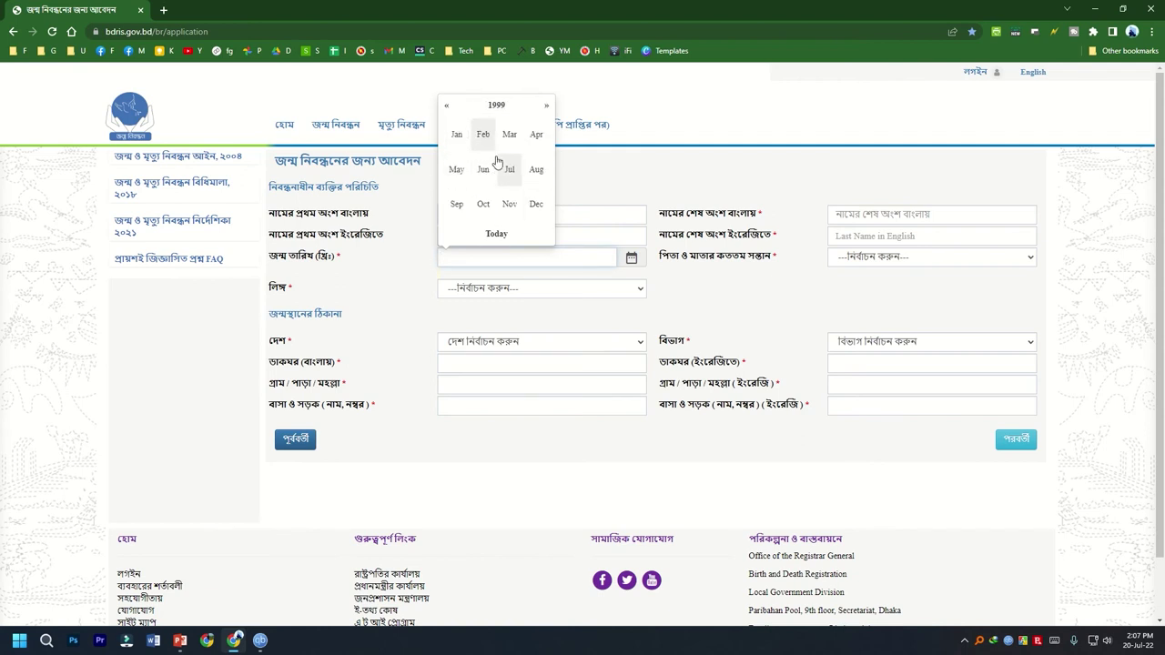
click(457, 204)
click(504, 164)
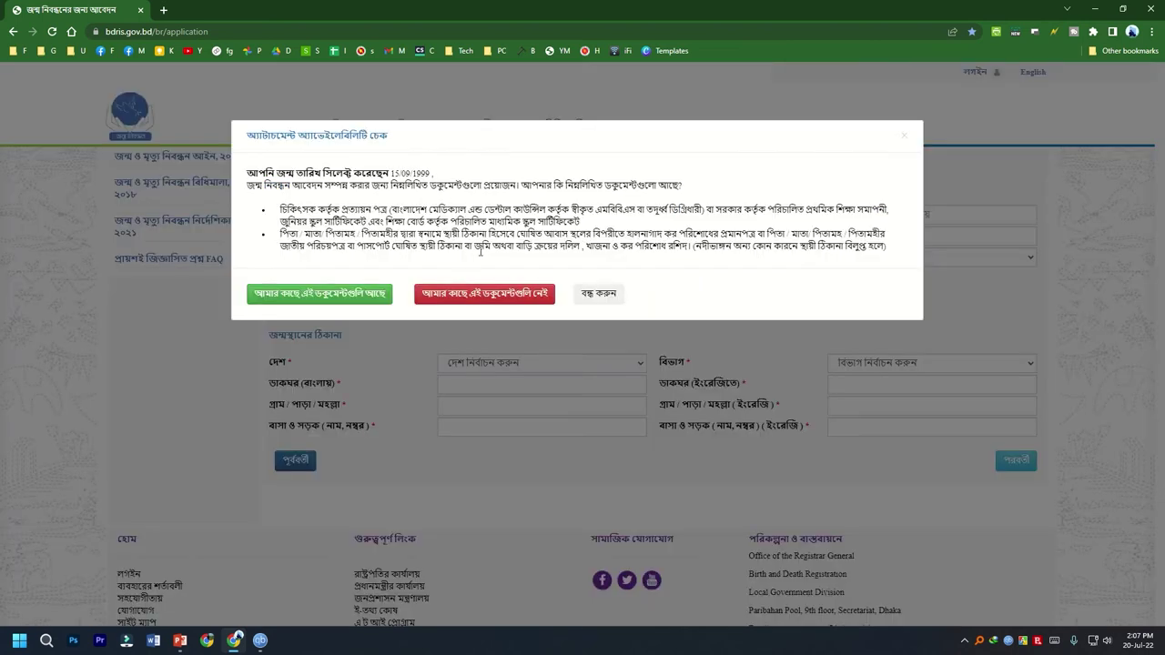
click(303, 296)
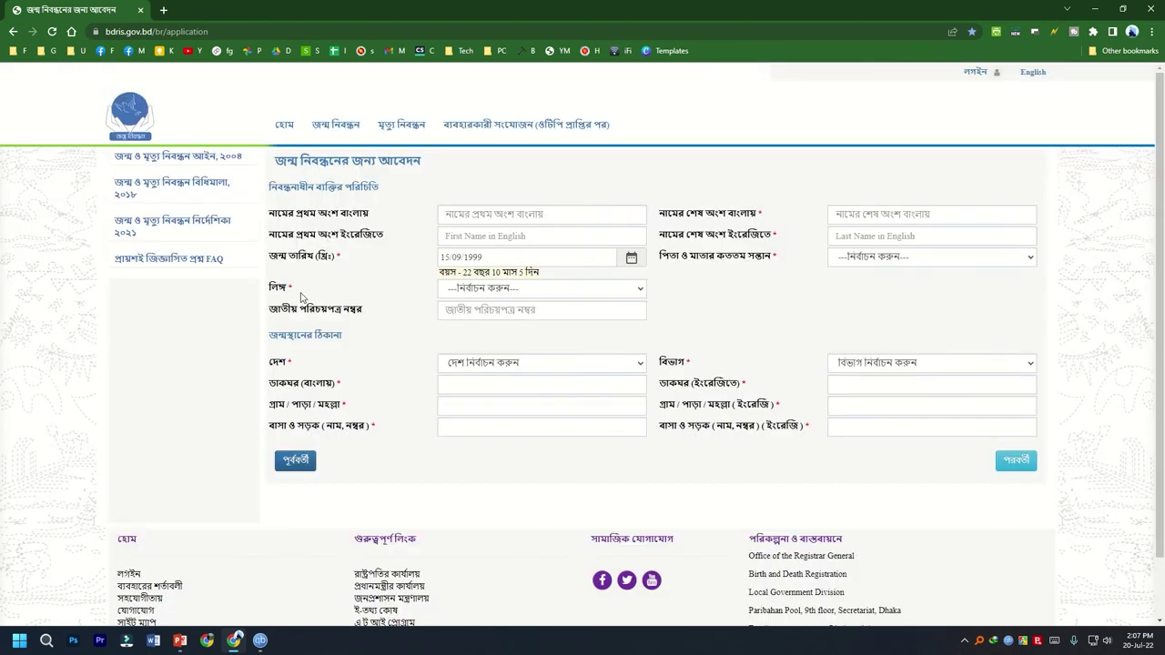
Enter the applicant's first and last names in English.
click(463, 210)
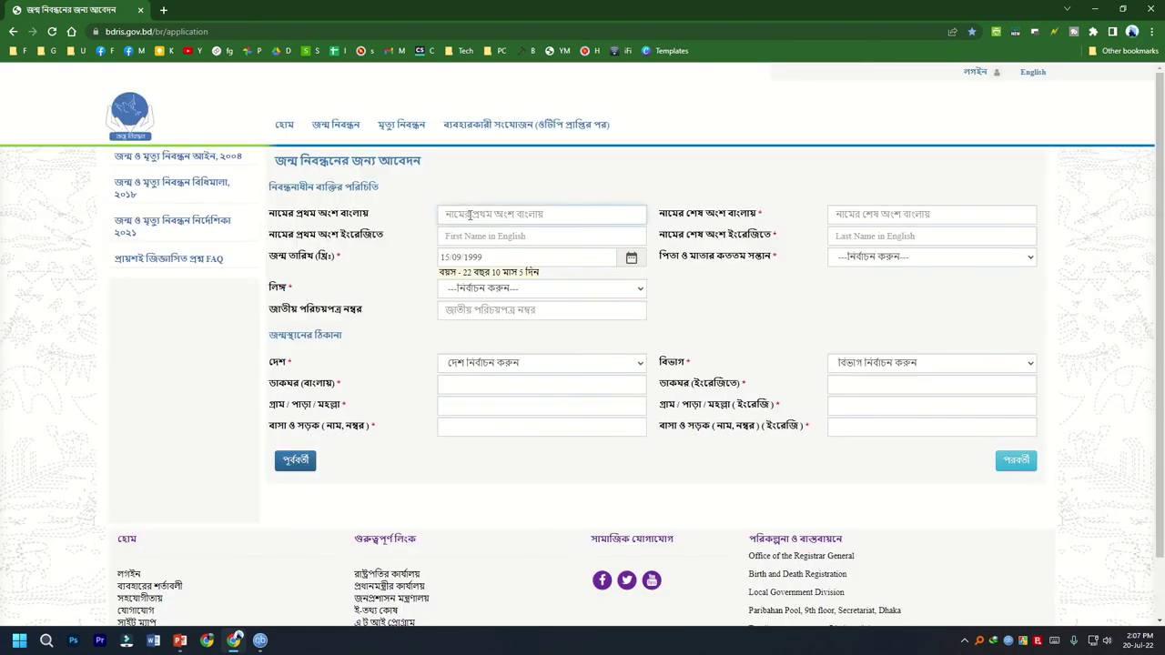
click(471, 235)
text(A)
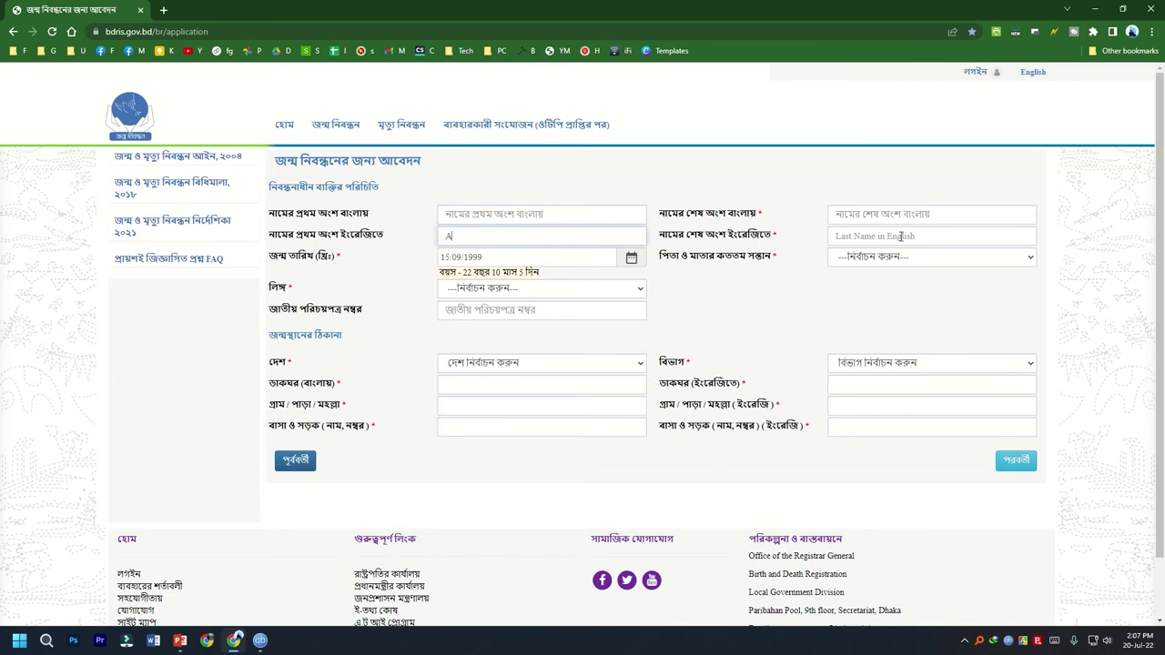
click(879, 239)
text(b)
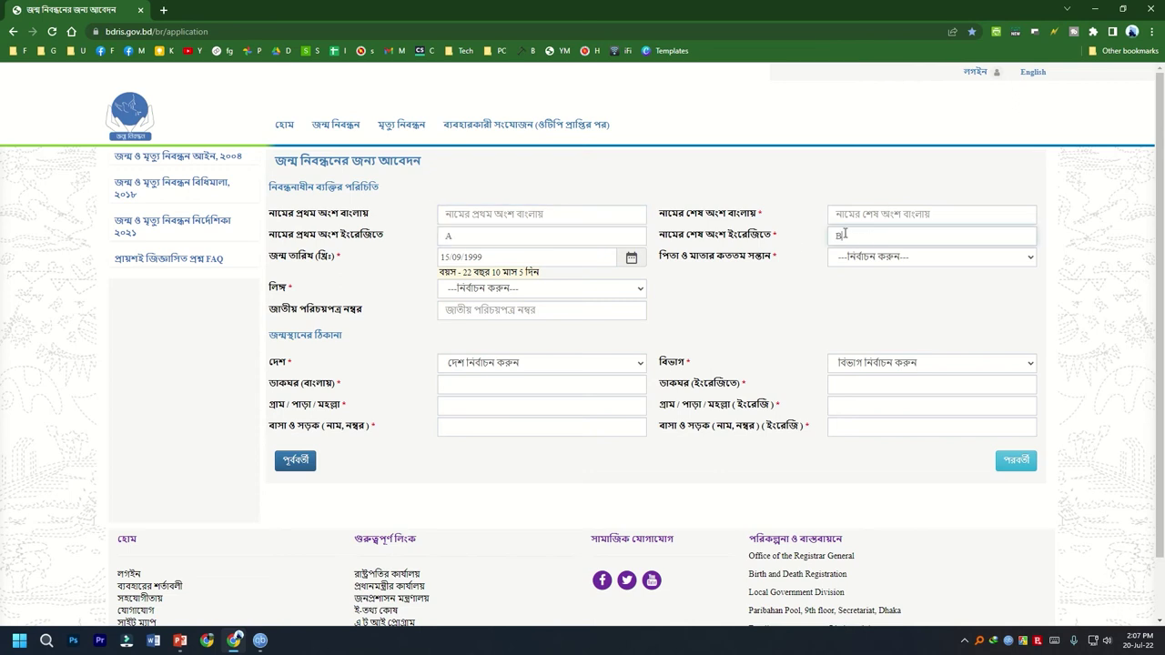
text(DD)
click(539, 241)
text(DDSSD)
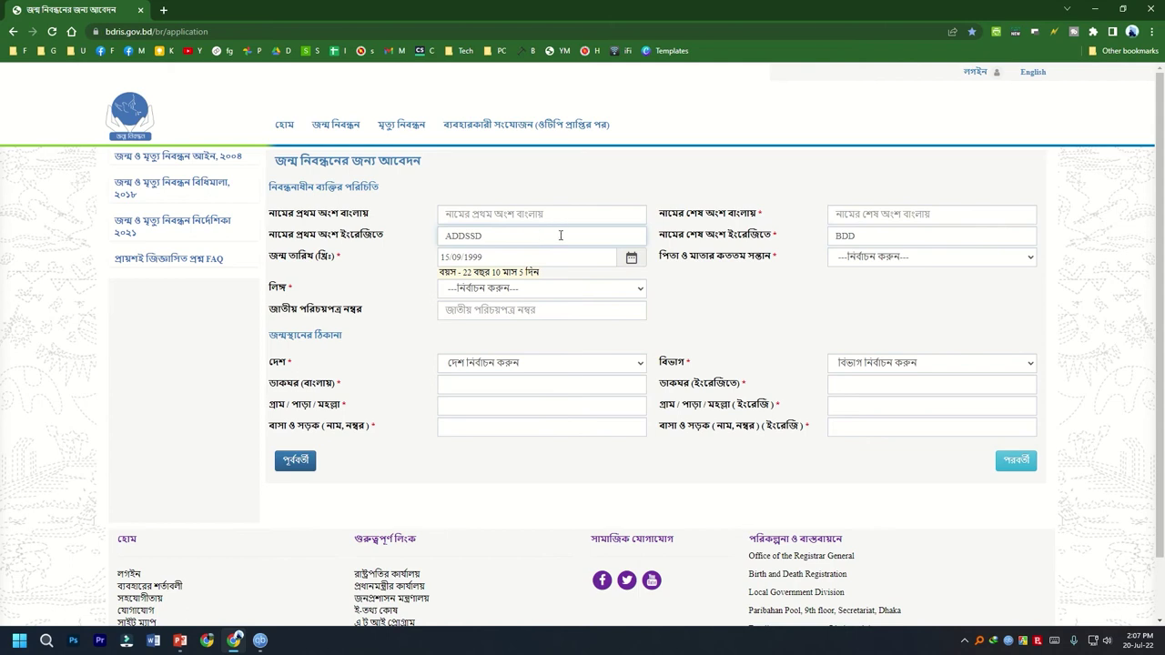
Set the applicant's gender (লিঙ্গ) to পুরুষ.
click(493, 287)
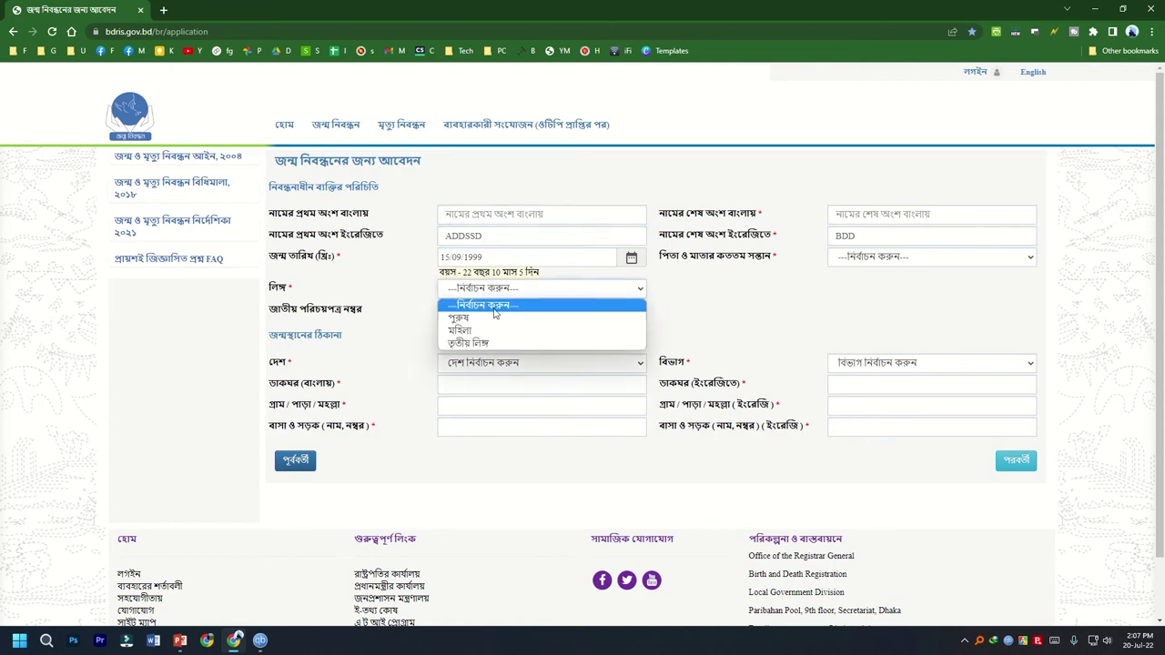
click(468, 317)
click(518, 309)
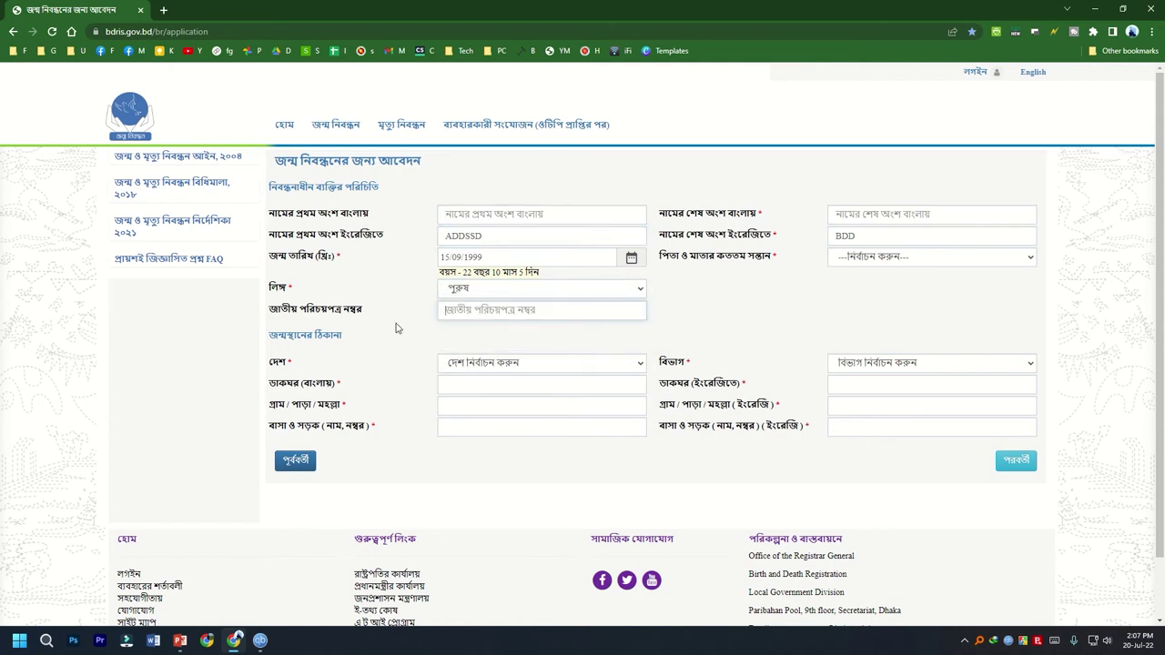
Set the birthplace's country to বাংলাদেশ, division to চট্টগ্রাম বিভাগ and district to ব্রাহ্মণবাড়িয়া.
click(466, 368)
click(478, 390)
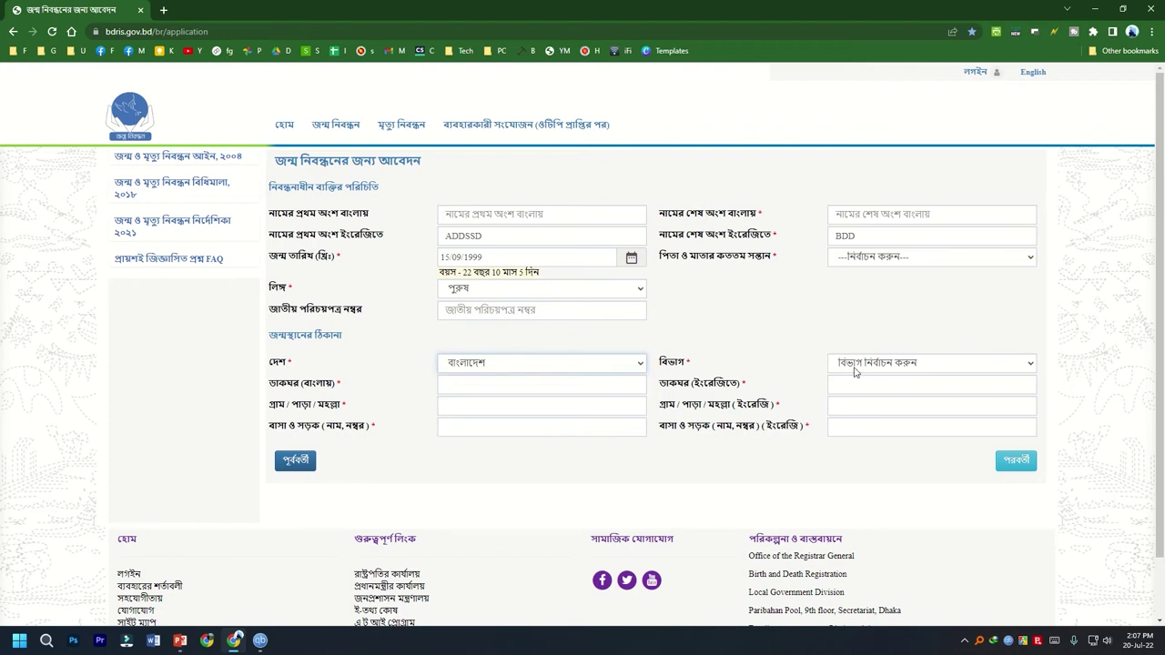
click(879, 361)
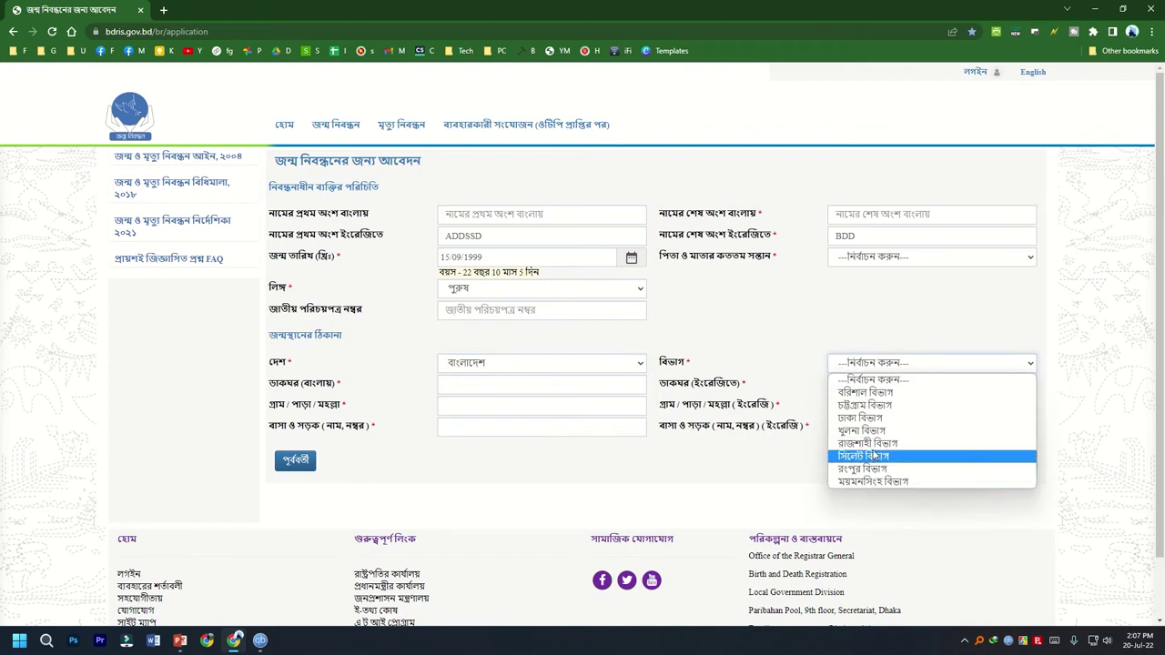
click(860, 407)
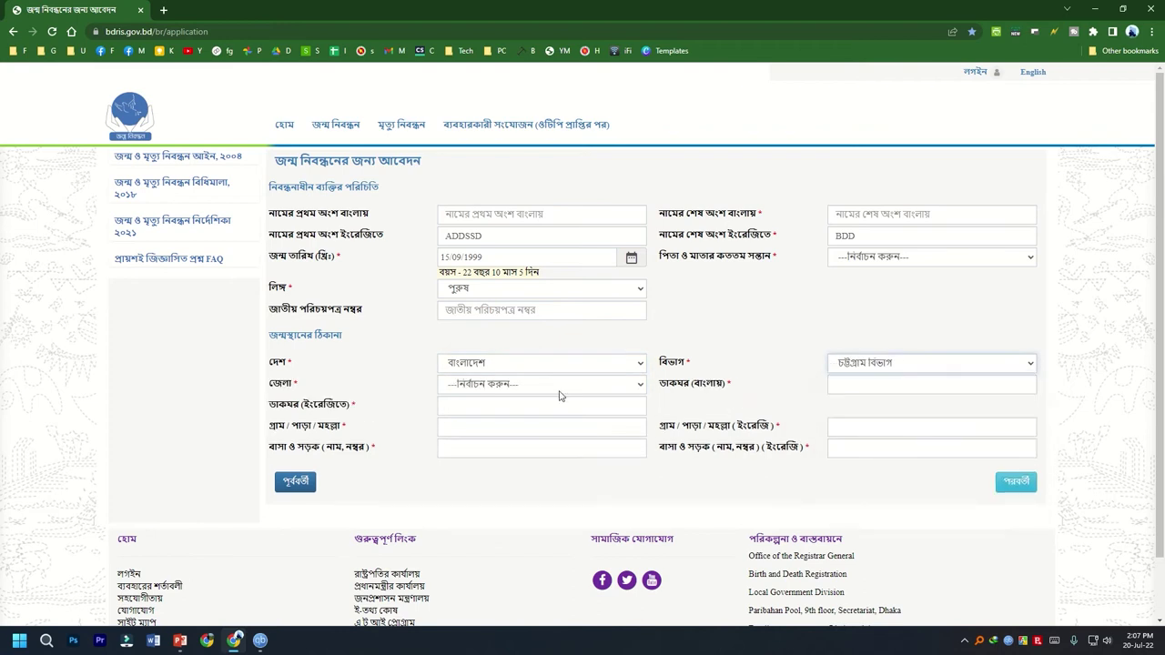
click(545, 385)
click(482, 426)
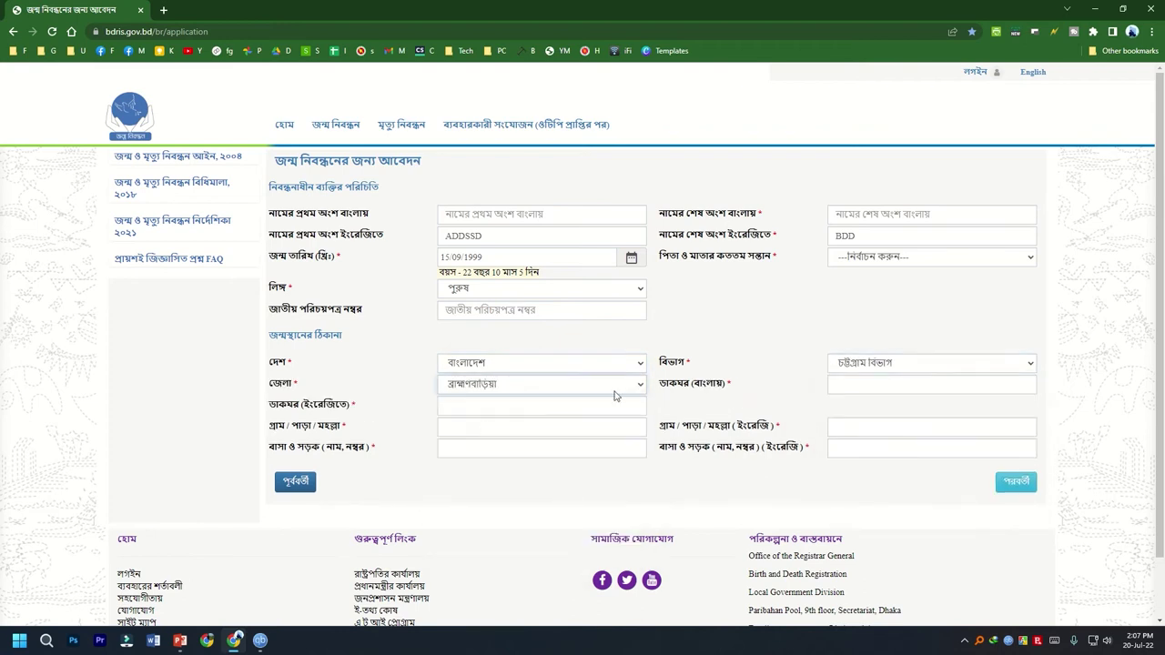
Fill in the birthplace's post office in English, its village or neighbourhood, and its house and road details.
click(852, 386)
click(473, 408)
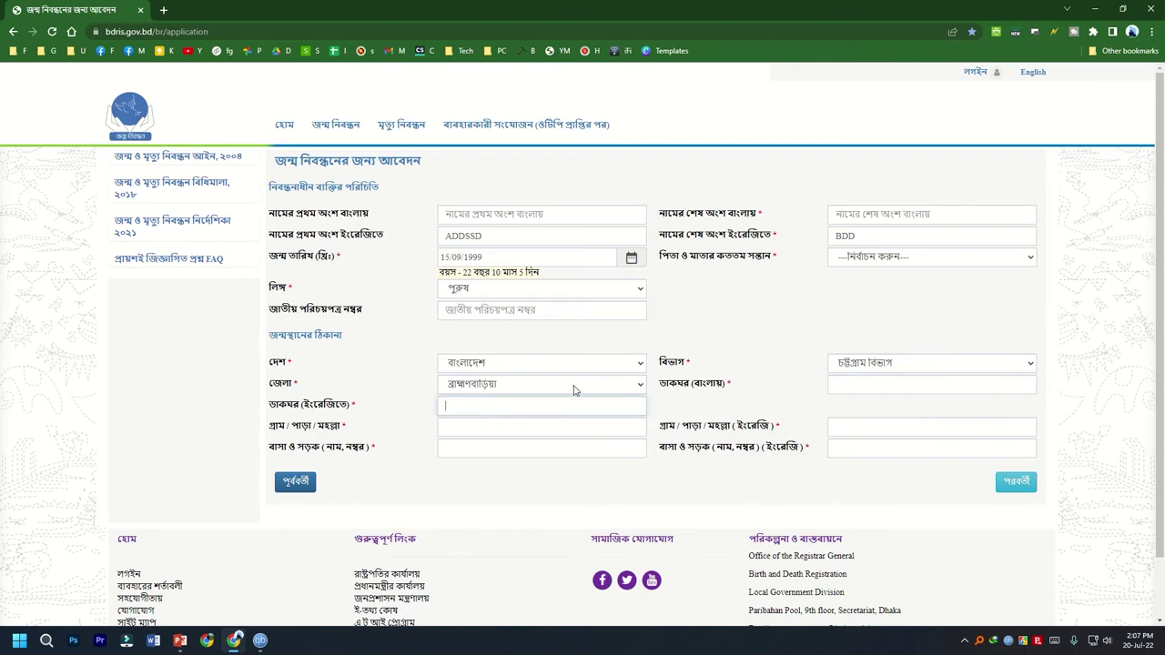
scroll(572, 387, down, 1)
scroll(642, 340, up, 1)
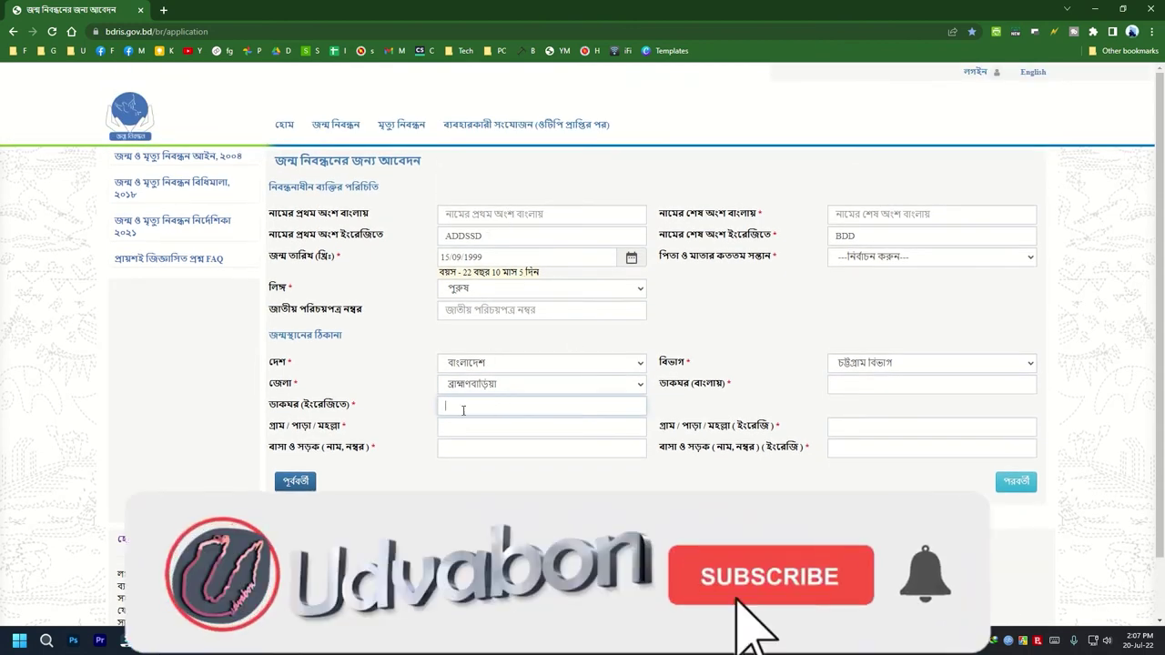
text(ffcfcfcf)
click(484, 430)
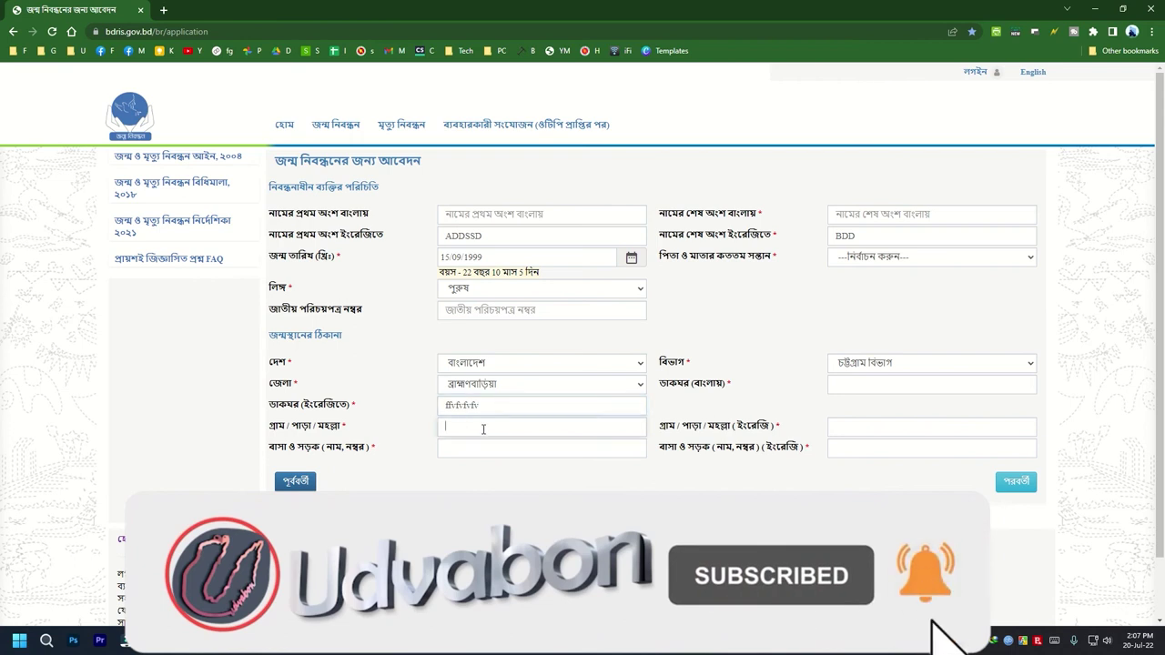
text(ffcfdfv)
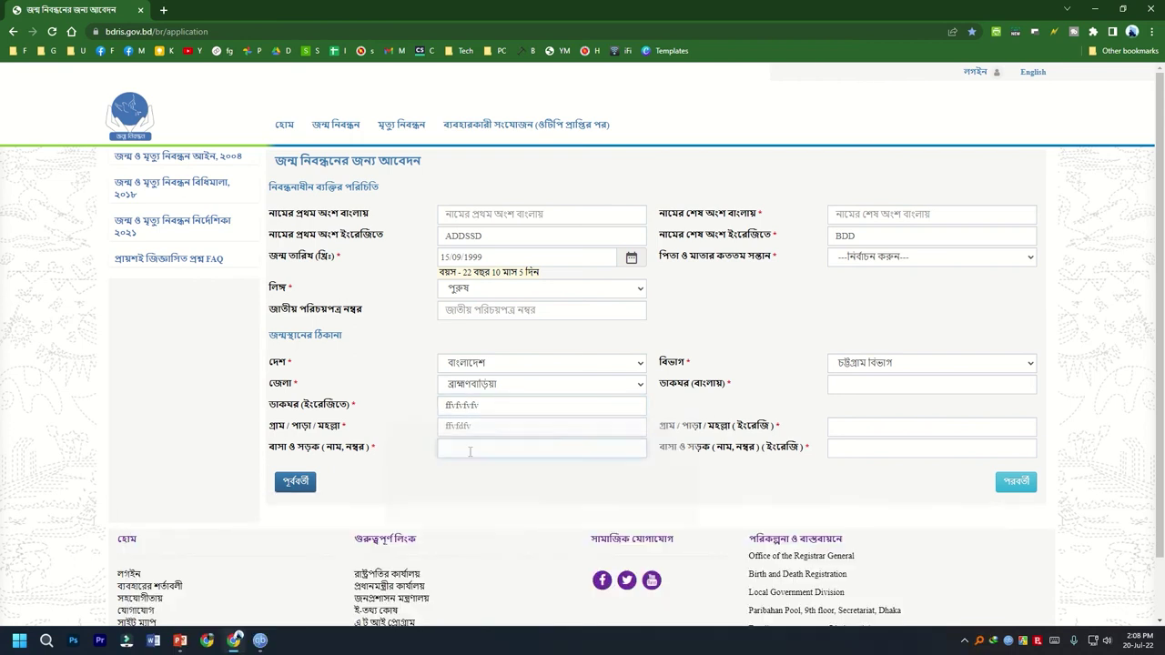
click(880, 385)
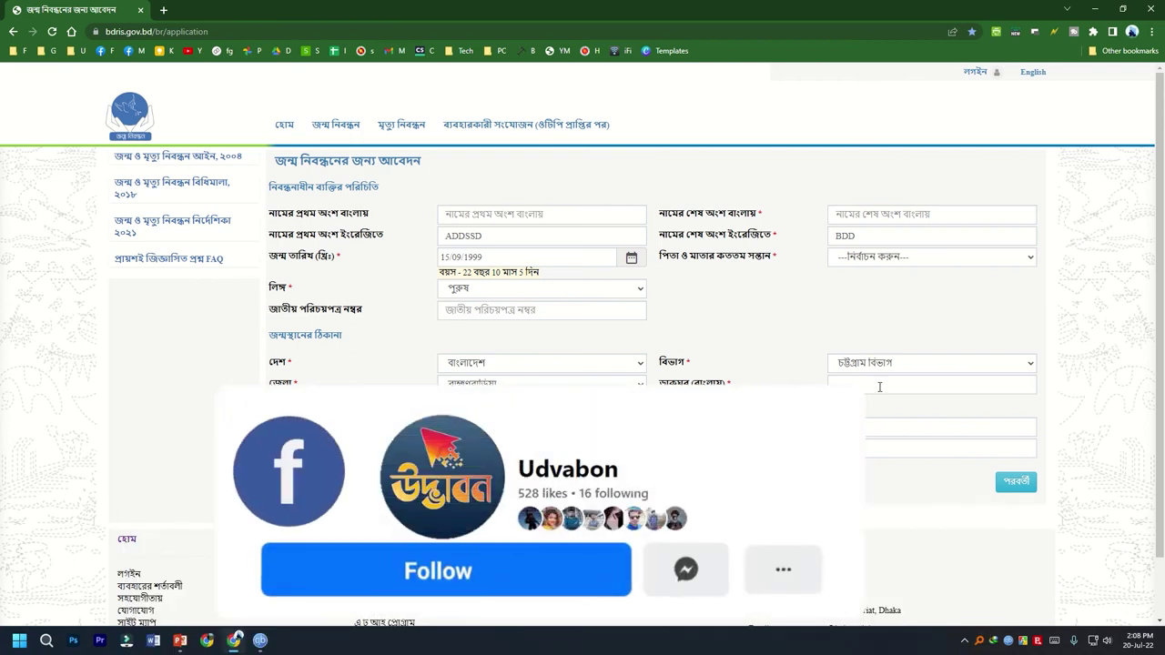
Set the applicant's birth order among the parents' children to ২০ and enter the first and last names in Bengali.
click(861, 259)
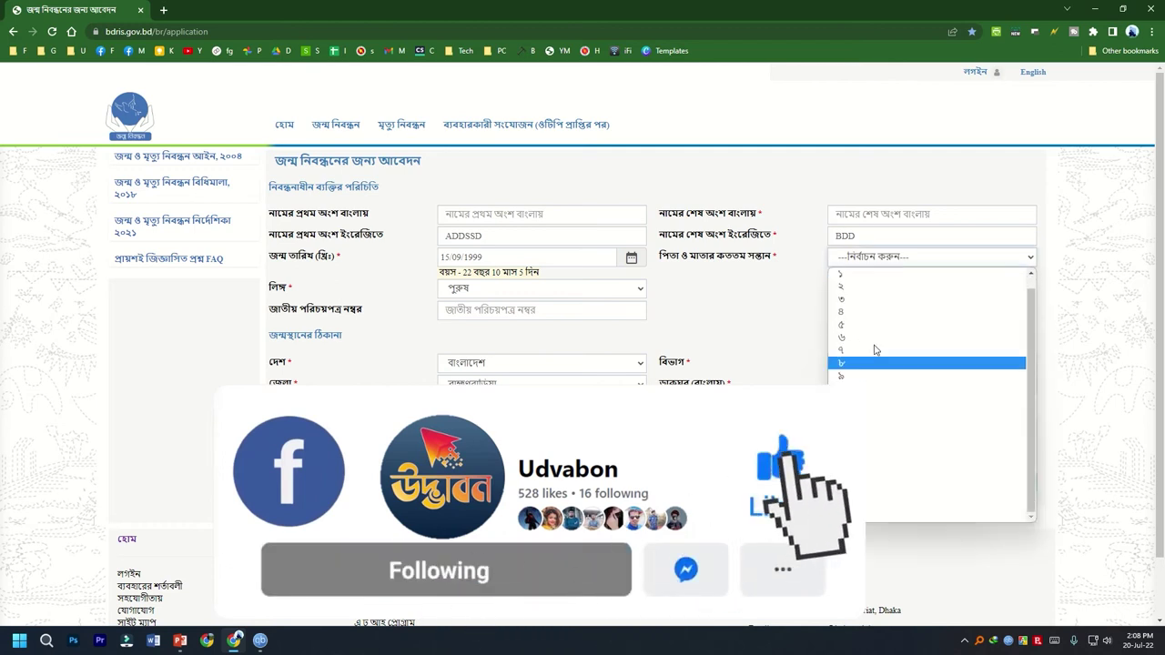
click(938, 401)
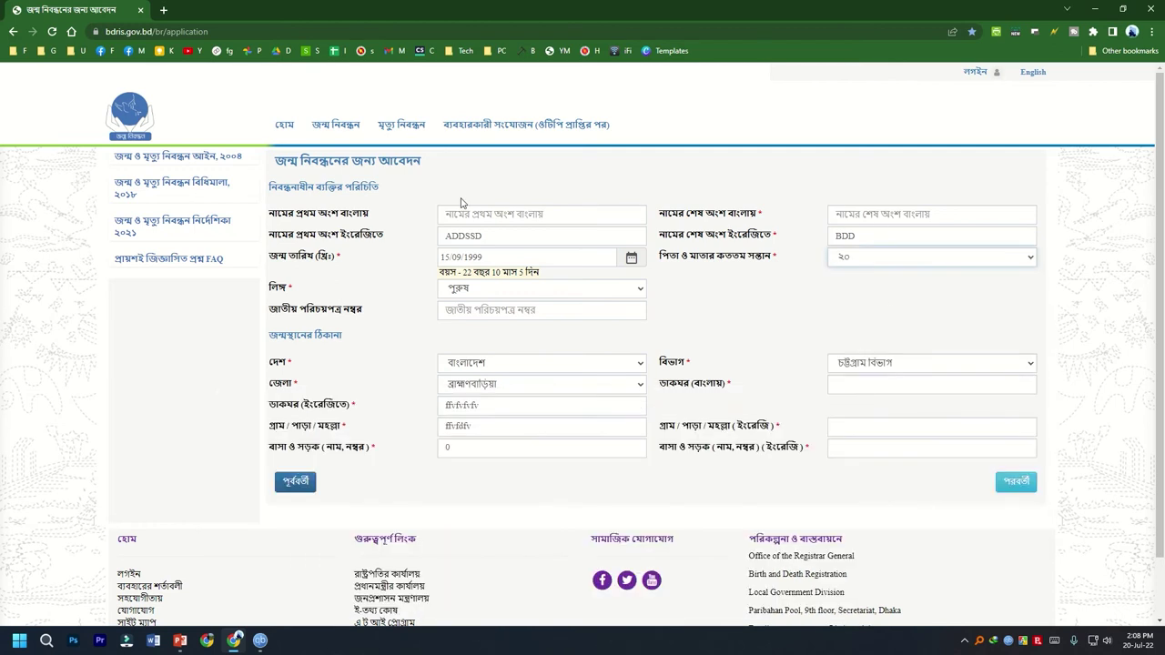
click(505, 215)
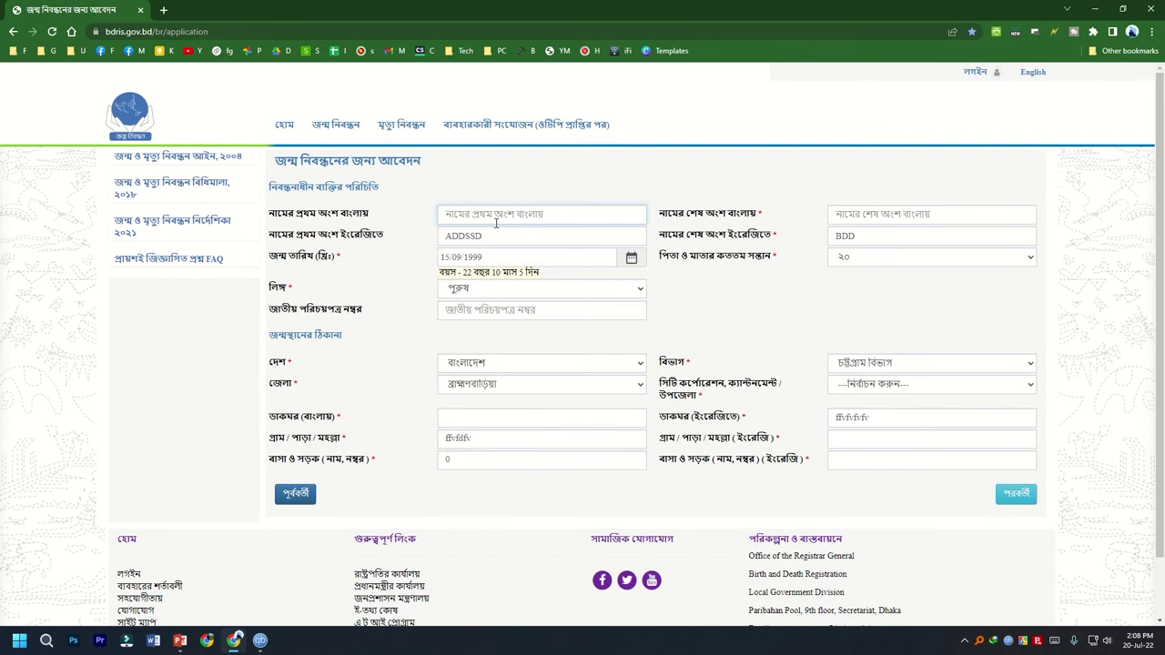
text(স)
click(923, 213)
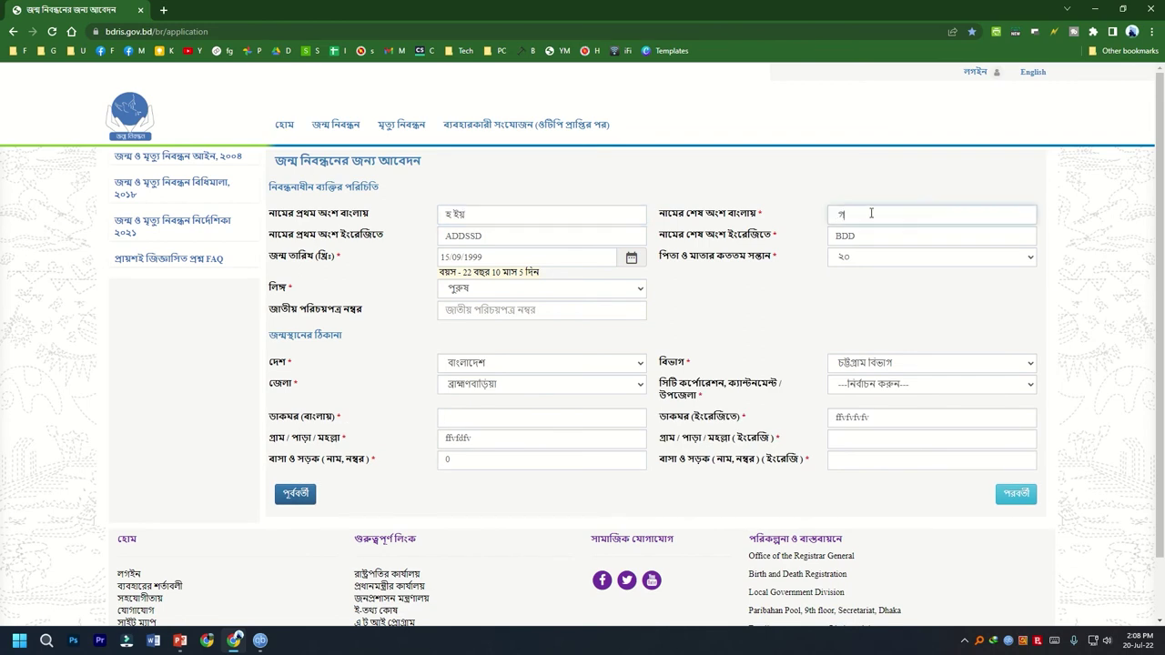
text(ফ্ গফ)
Set the birthplace's city corporation, cantonment or upazila to আশুগঞ্জ.
click(872, 386)
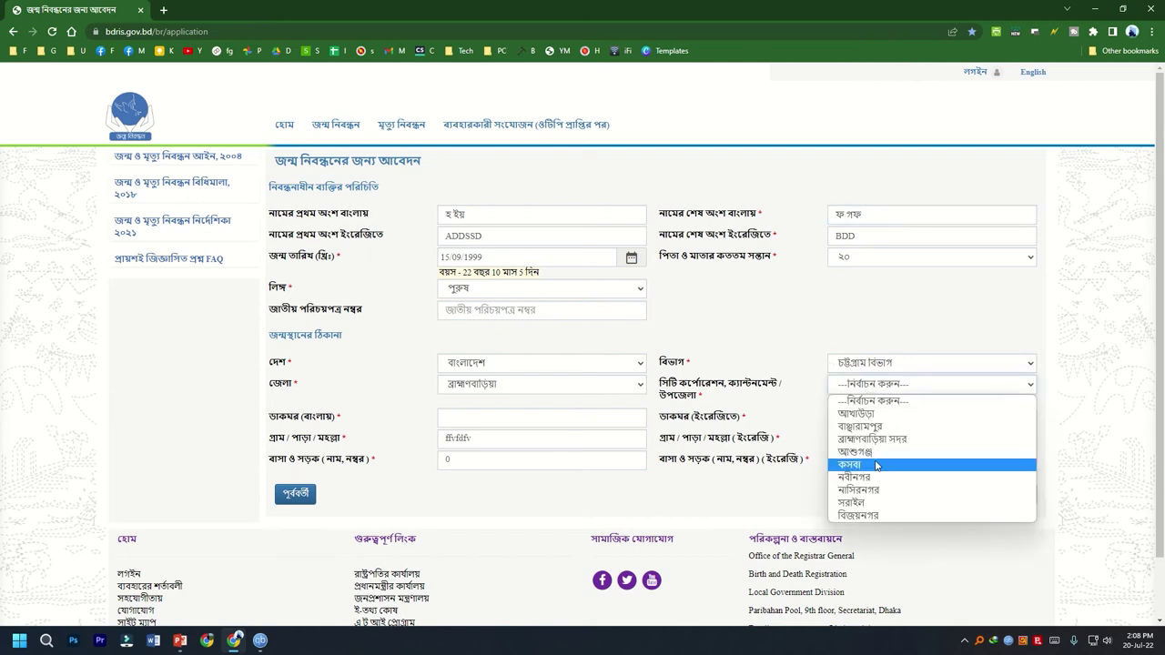
click(865, 450)
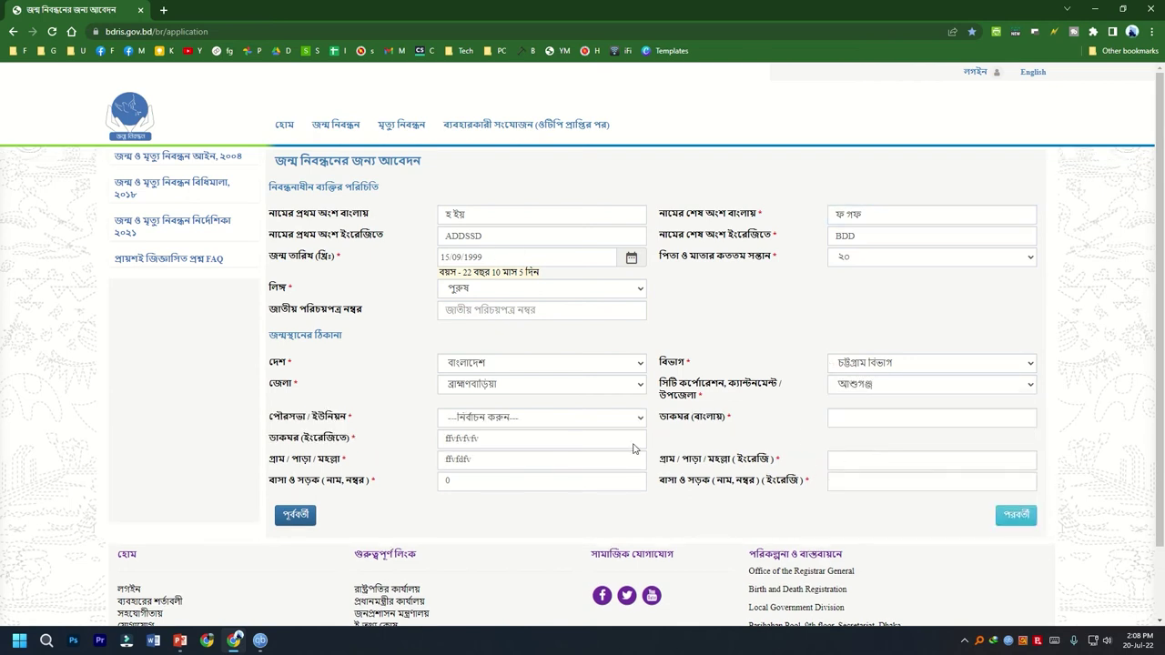
Set the birthplace's municipality or union to দুর্গাপুর and the ward to ওয়ার্ড - 3.
click(546, 421)
click(515, 483)
click(883, 419)
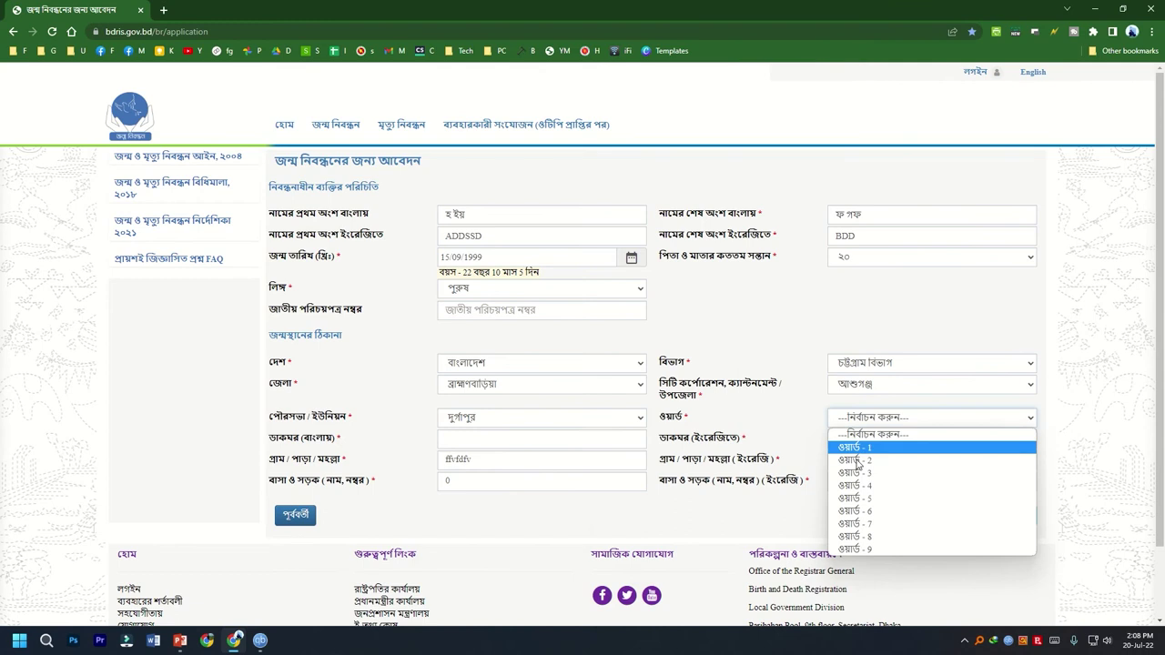
click(857, 473)
Enter the birthplace's post office, village or neighbourhood, and house and road details in Bengali.
click(479, 440)
text(গ)
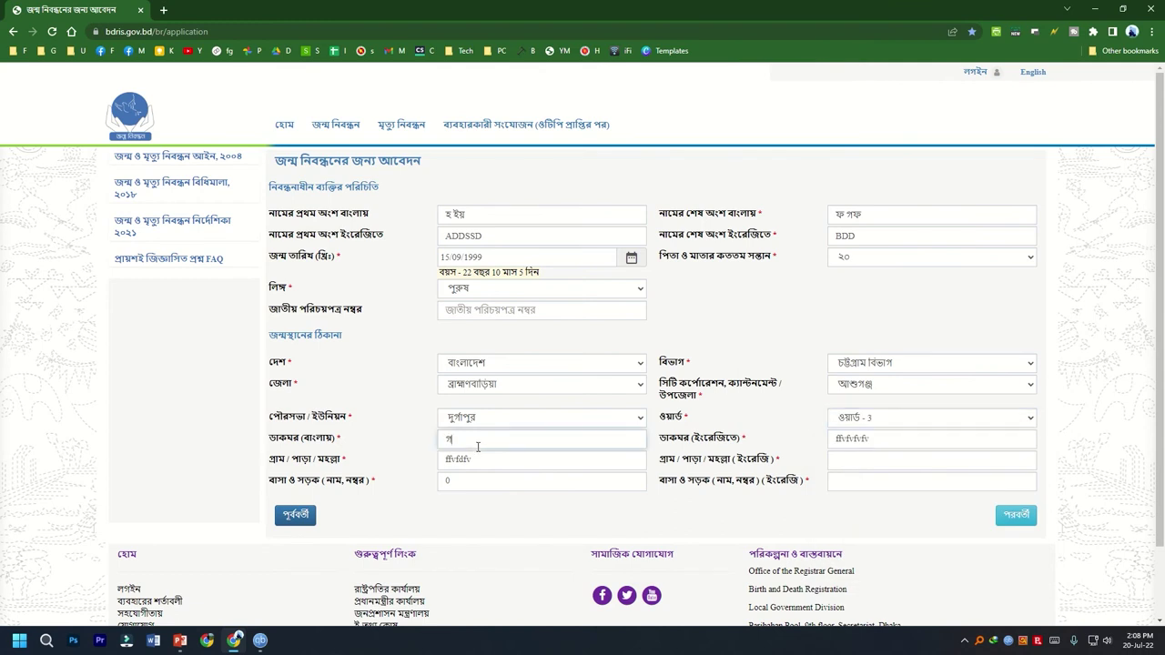
text(ফদ)
click(856, 477)
drag(485, 466, 435, 458)
text(ধগ)
click(470, 476)
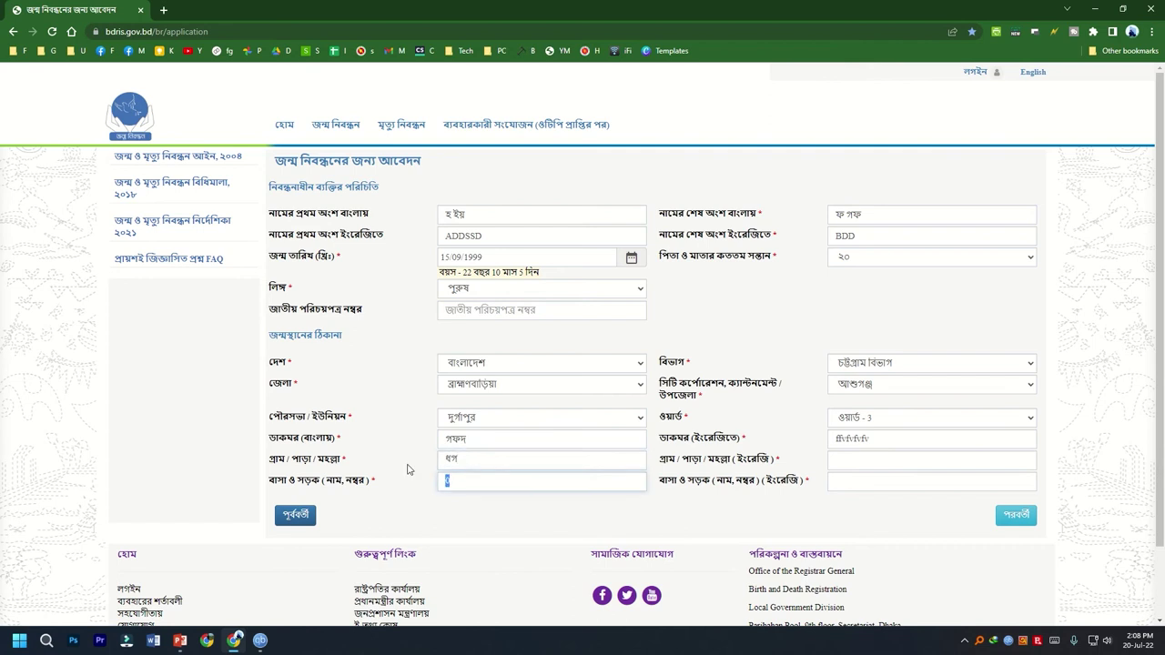
text(ফগ)
drag(484, 481, 425, 481)
text(শ)
Copy the English post office text into the English village field, enter the English house and road details, and continue to the parents' information.
drag(914, 448, 798, 444)
click(883, 462)
key(shift+Tab)
key(ctrl+c)
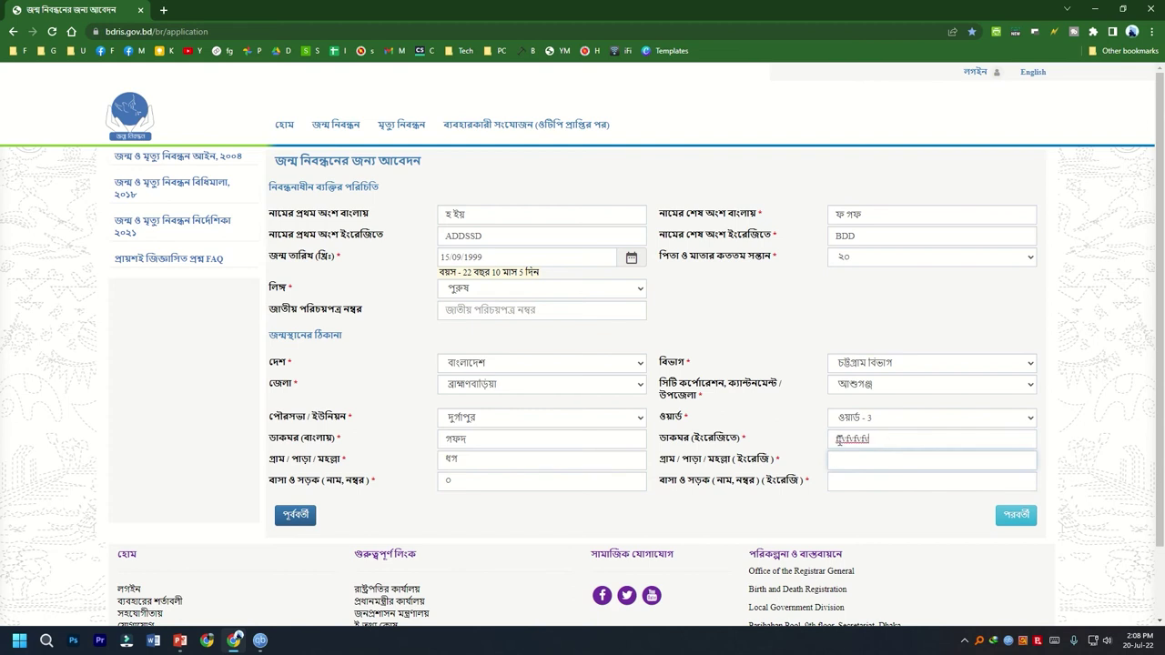
click(843, 463)
key(ctrl+v)
click(855, 481)
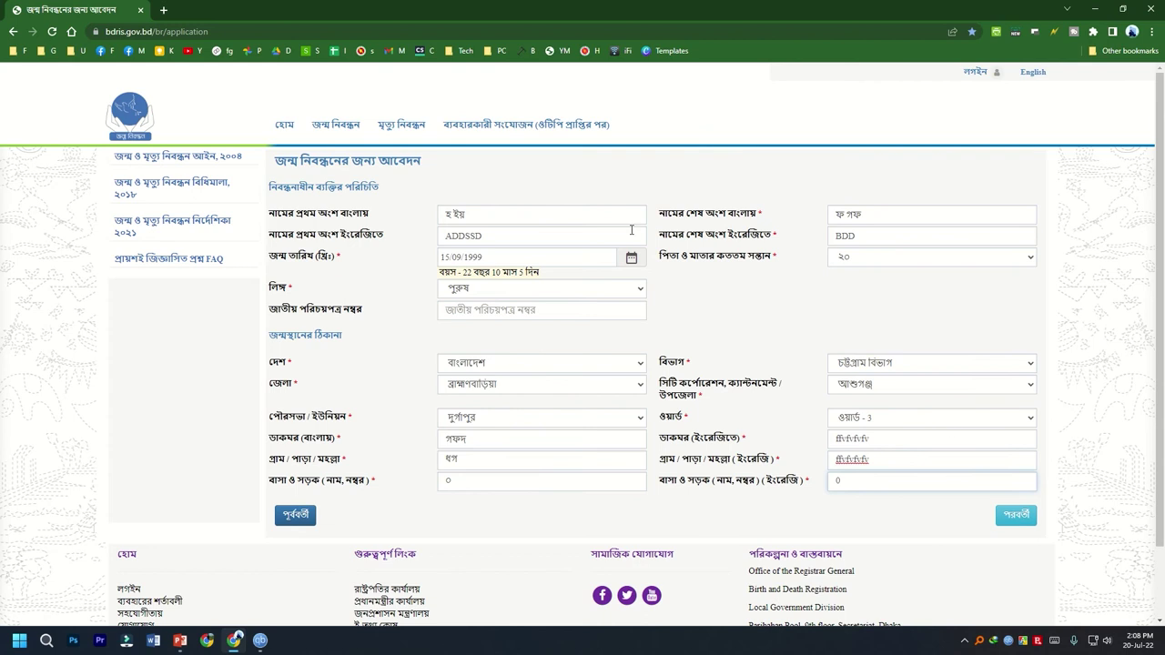
text(0)
click(1013, 515)
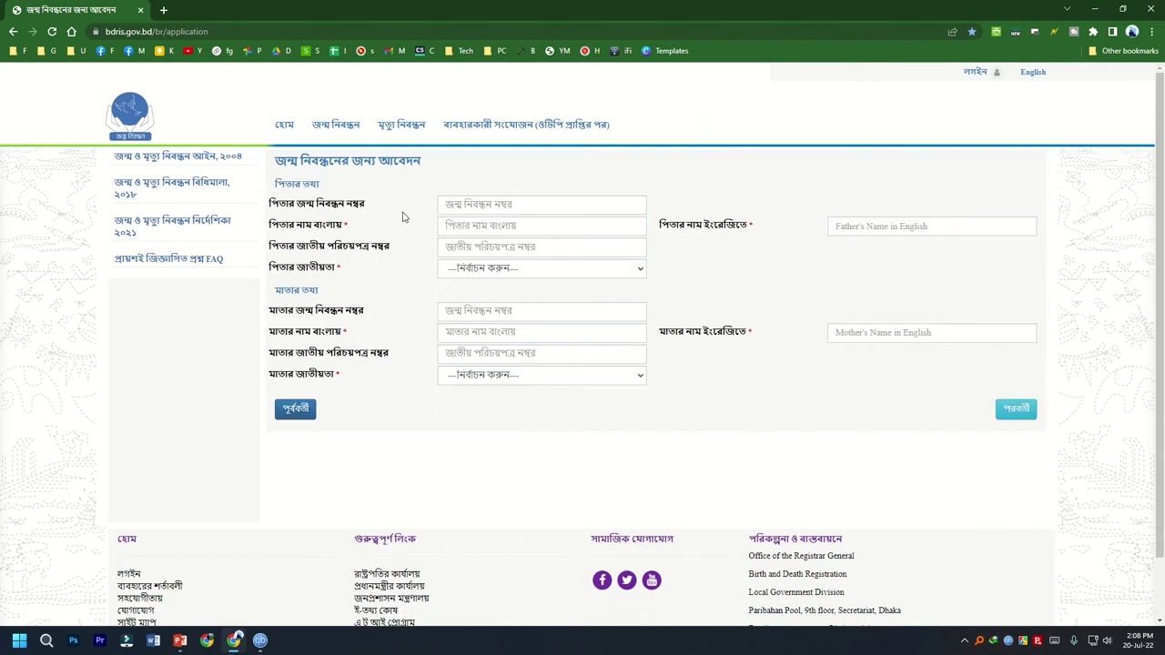
Set the nationality of both the father and the mother to বাংলাদেশী.
click(503, 270)
click(487, 309)
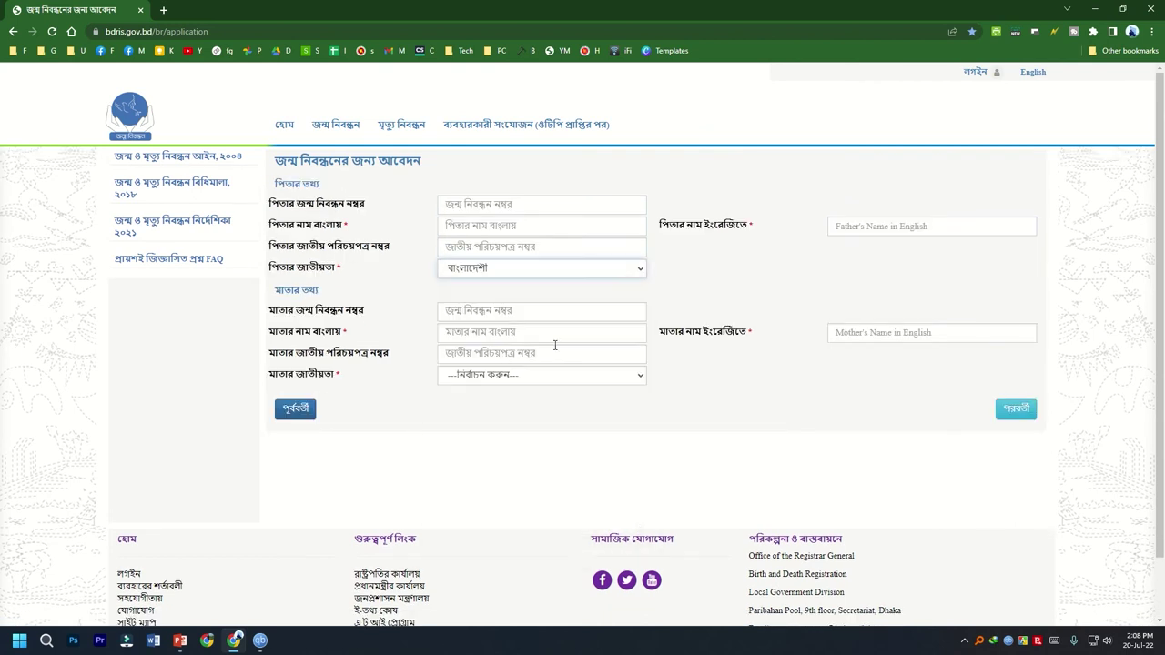
click(496, 380)
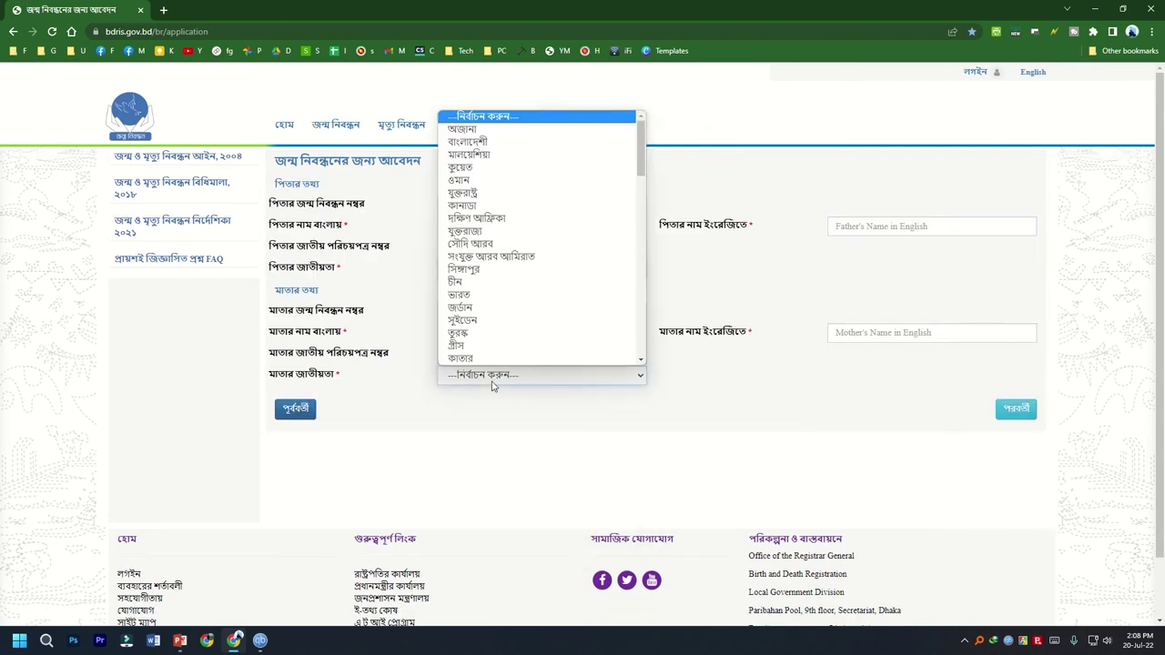
click(496, 150)
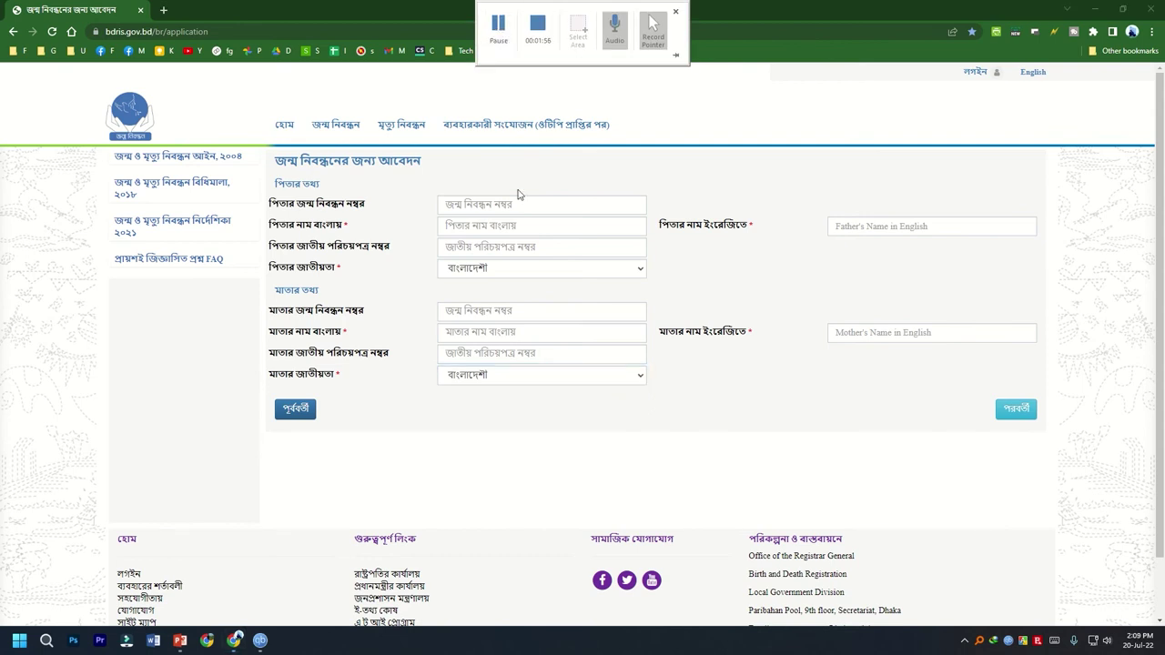
Enter the father's and mother's names in English and Bengali, and continue to the address questions.
click(481, 202)
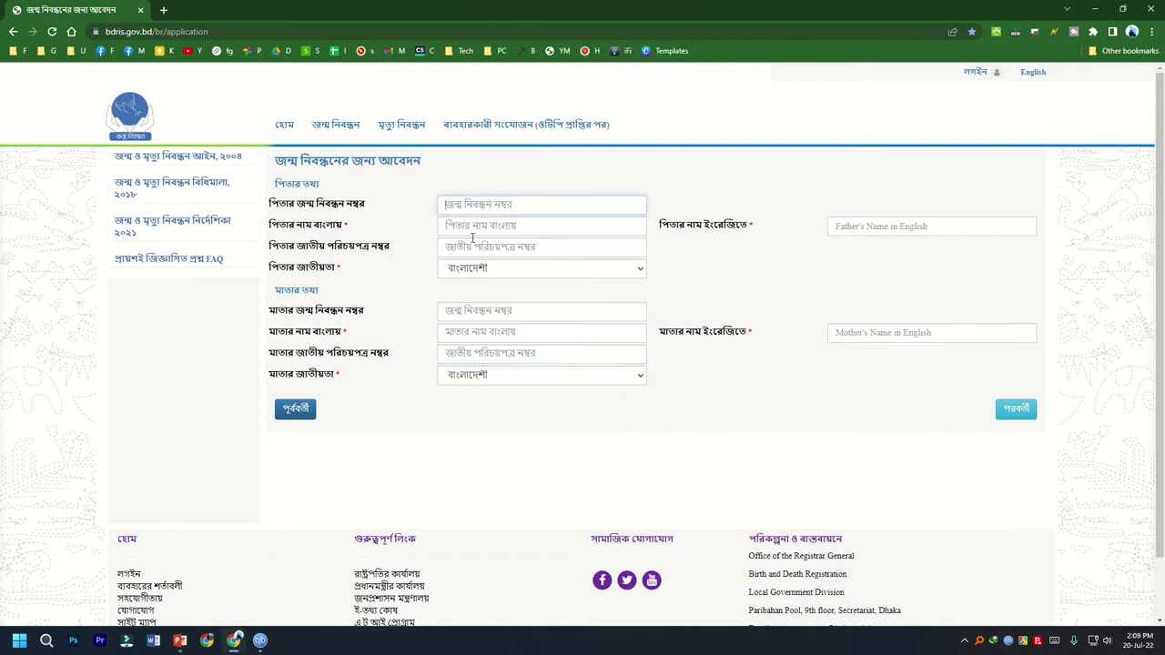
click(893, 224)
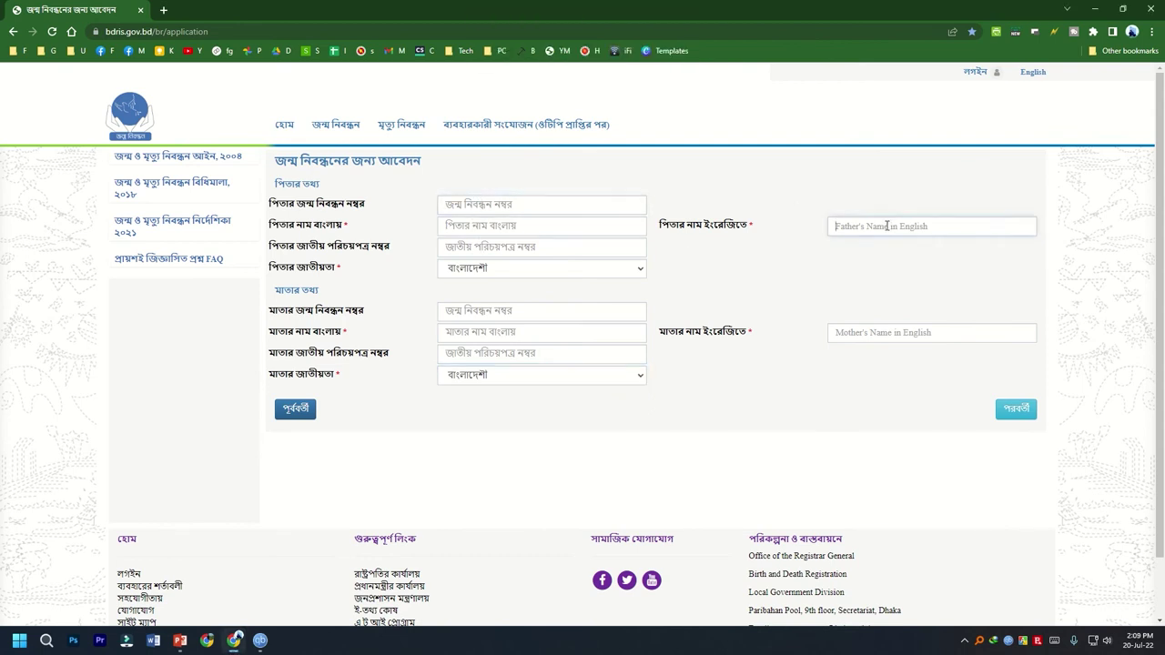
text(ggffg)
click(870, 333)
text(fgfgfg)
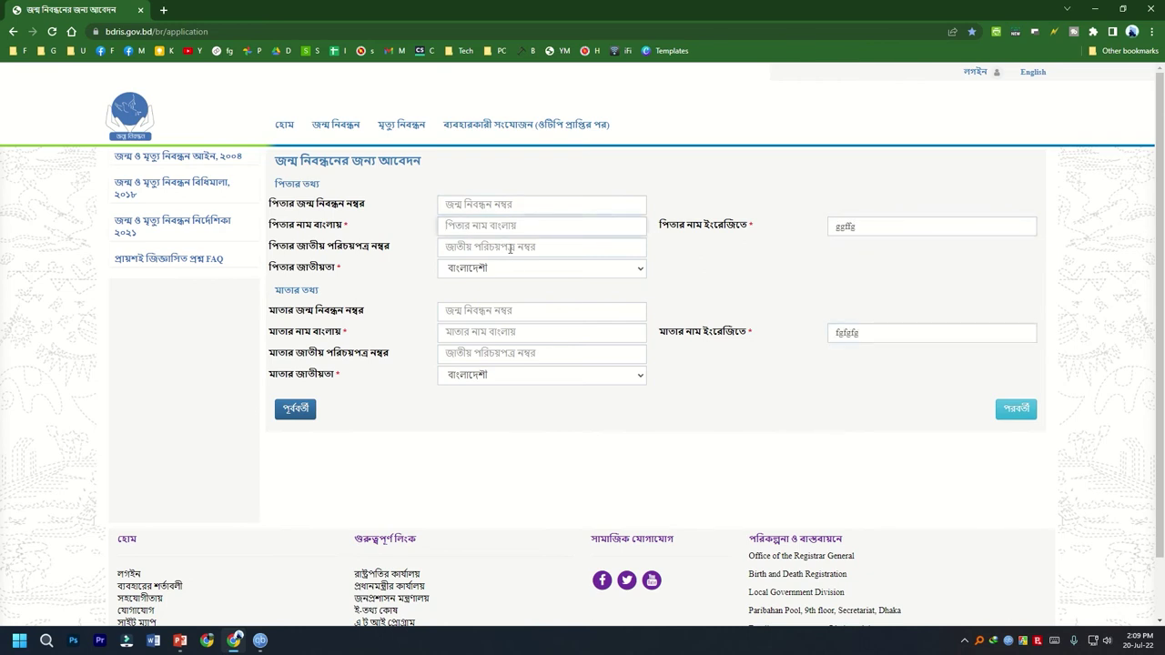
text(হগ গ)
click(502, 333)
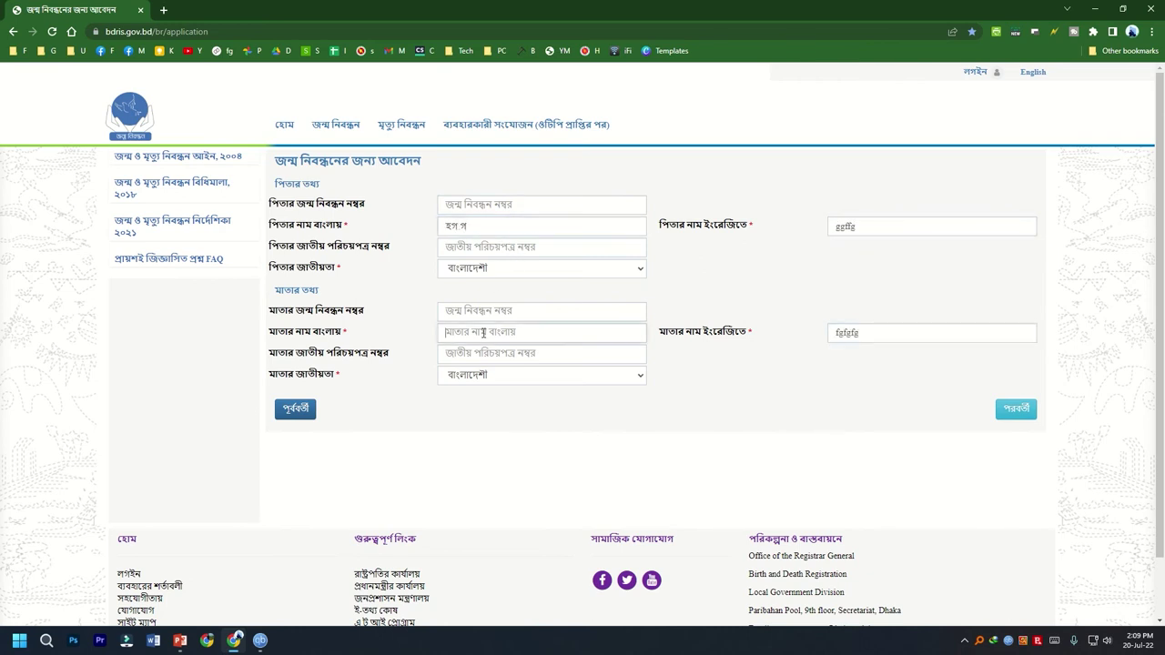
text(ঘগ)
click(495, 354)
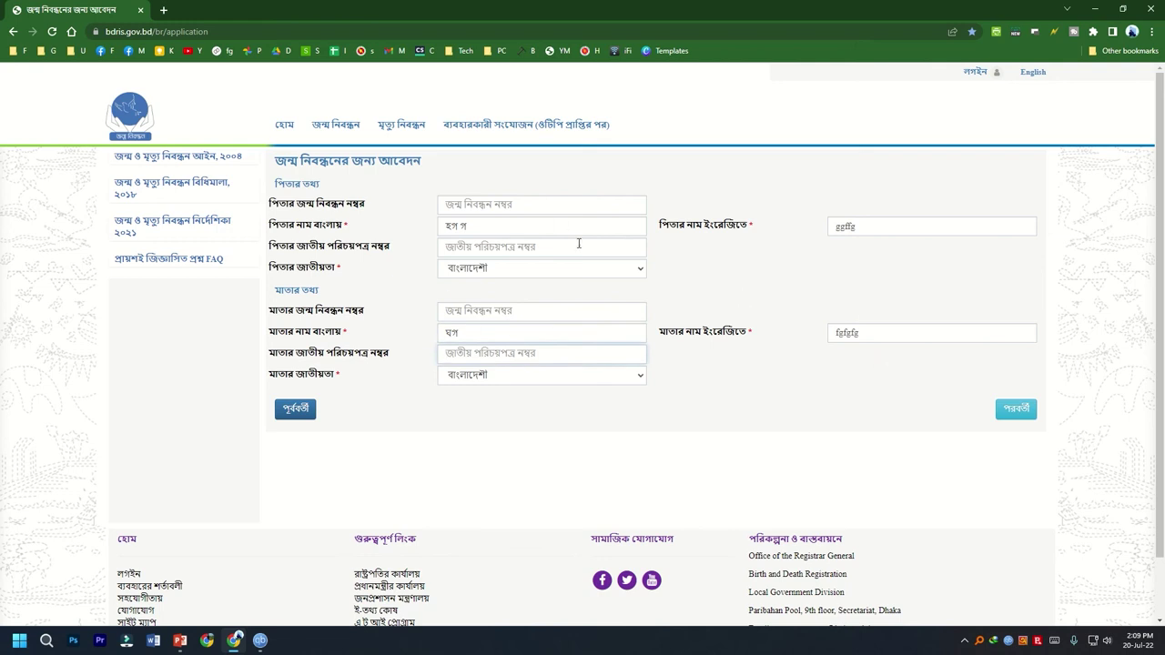
click(1010, 411)
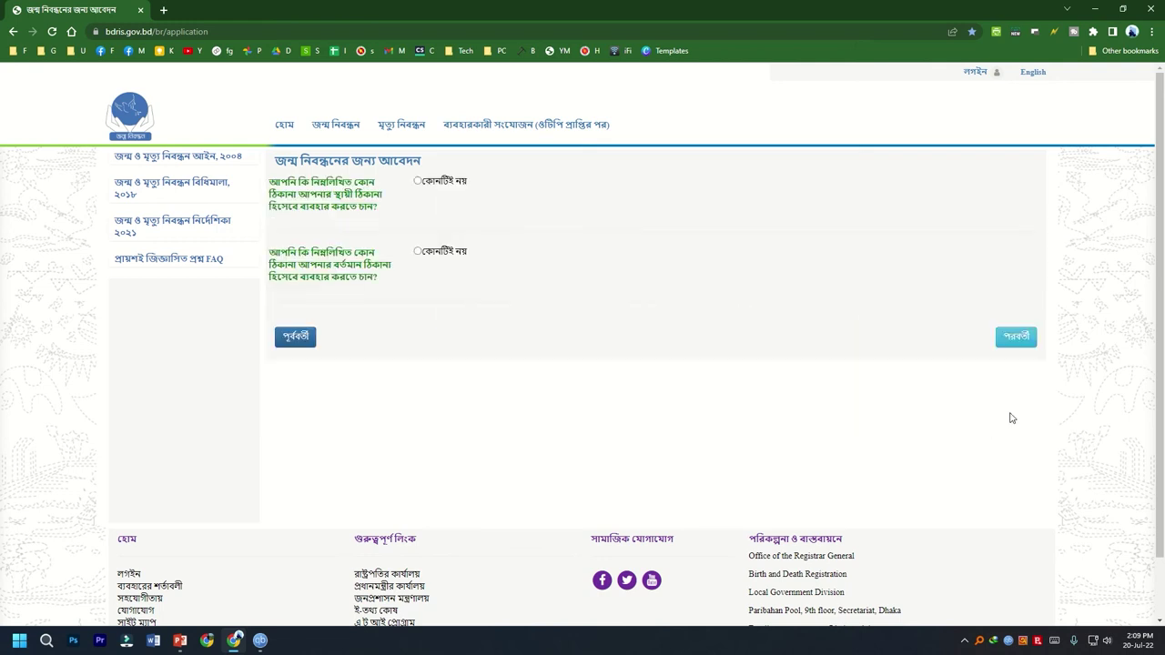
Choose কোনটিই নয় for both address questions, mark the permanent address same as birthplace and the present address same as permanent, and continue.
click(418, 182)
click(343, 254)
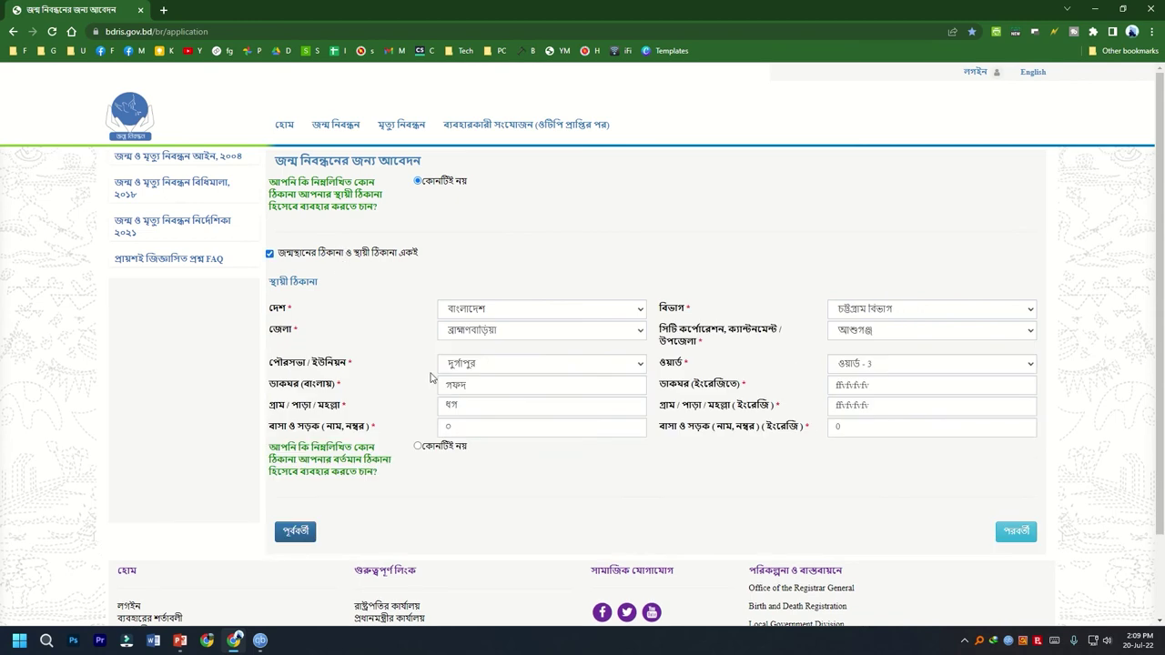
drag(430, 443, 414, 455)
click(418, 446)
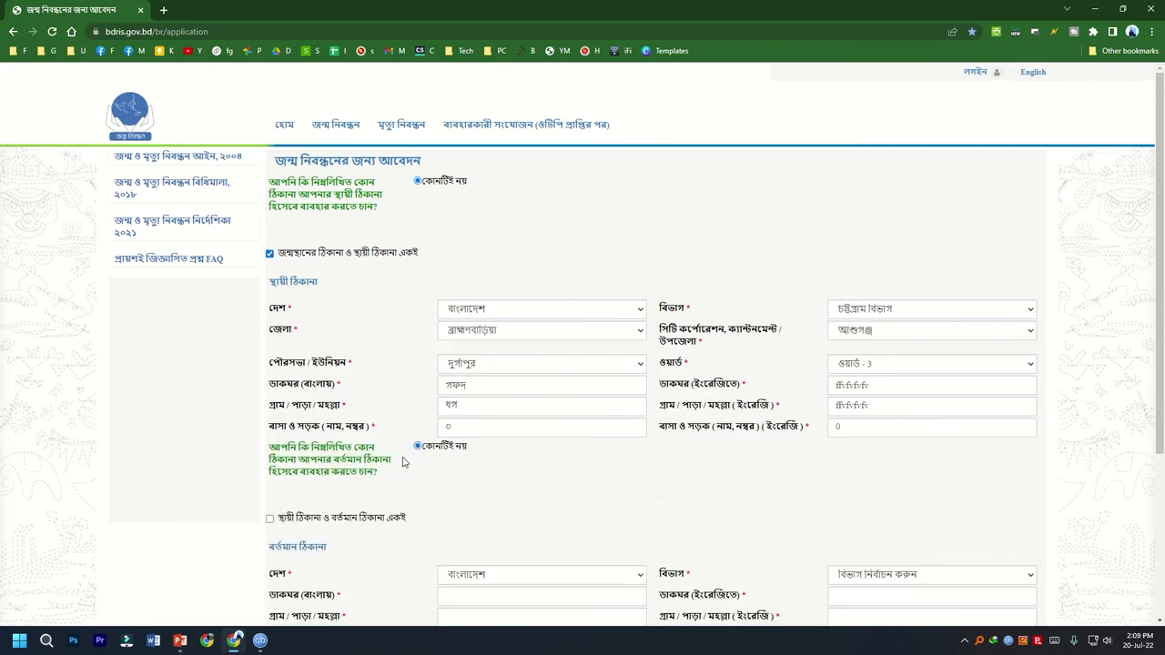
scroll(347, 480, down, 1)
scroll(347, 480, down, 2)
click(320, 333)
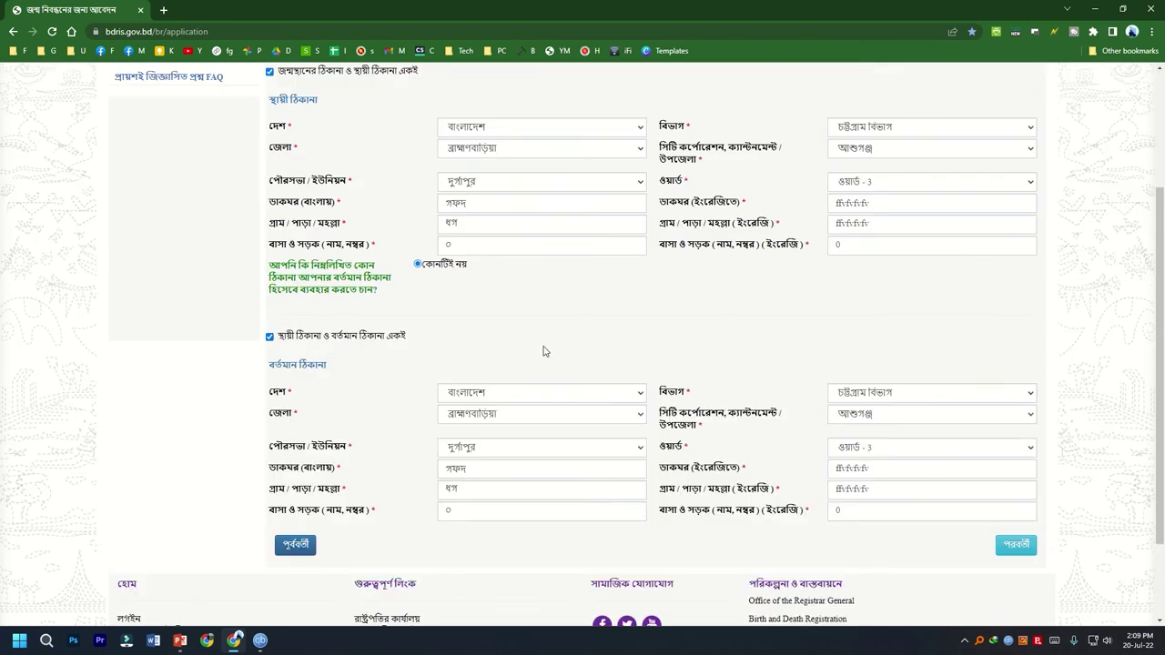
scroll(965, 357, down, 1)
click(1016, 432)
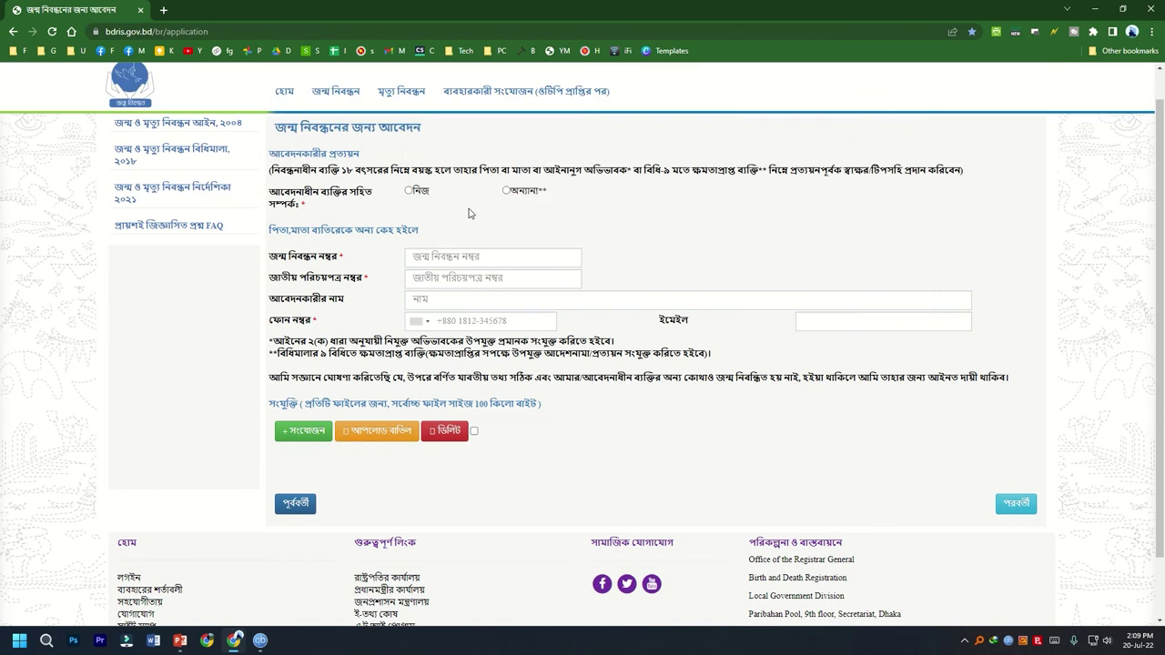
Set the applicant's relationship to নিজ and add 21-210418_like-png-thumbs-up-emoji-messenger-transparent-png.png from Downloads as an attachment.
click(409, 224)
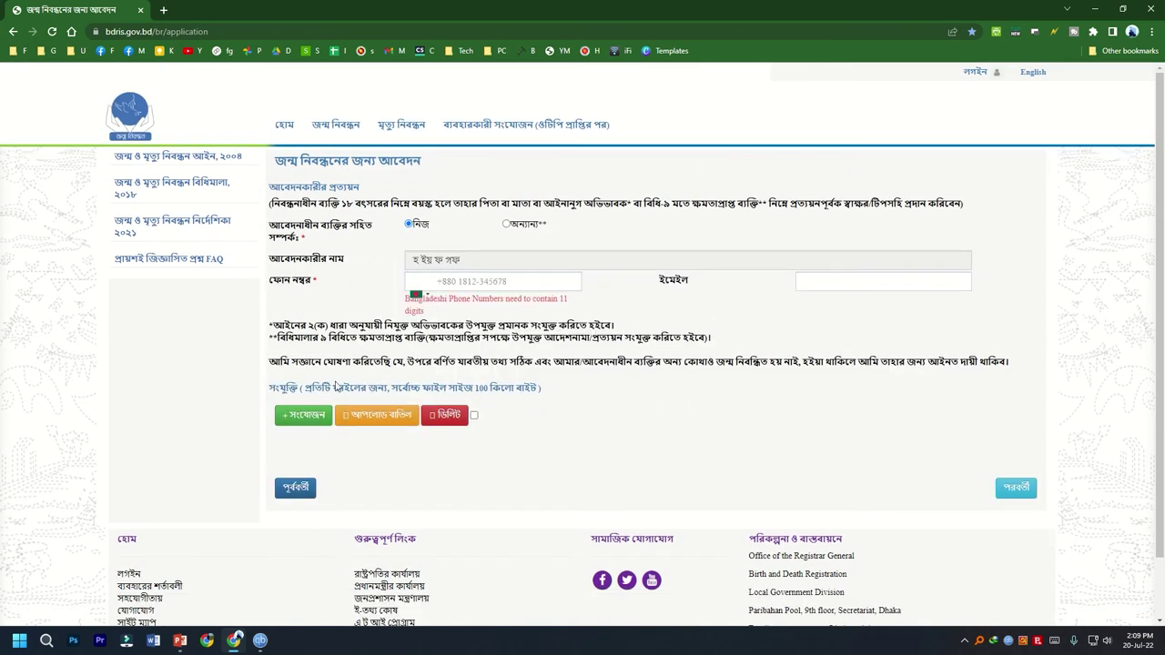
click(303, 415)
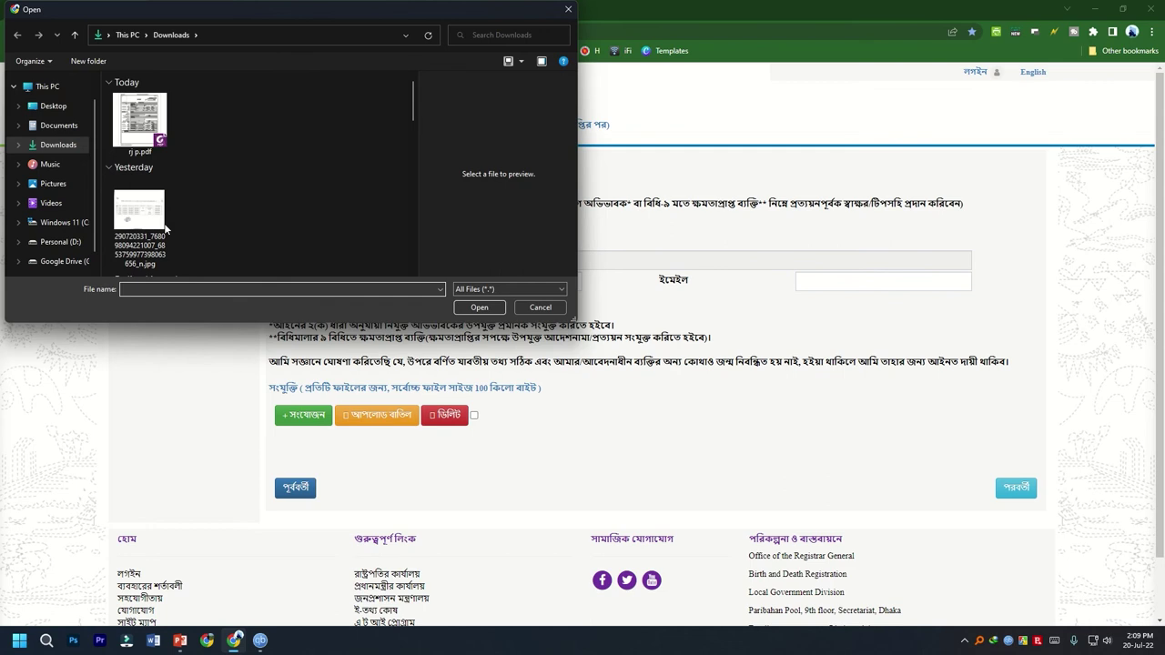
scroll(152, 159, down, 2)
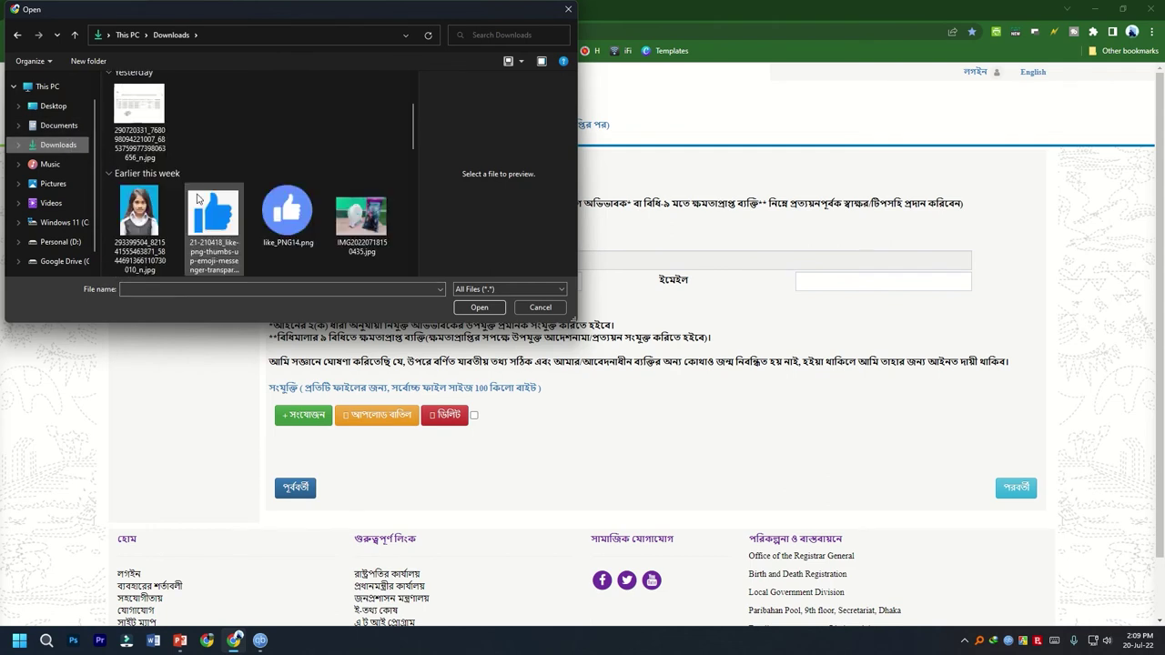
click(152, 159)
click(224, 233)
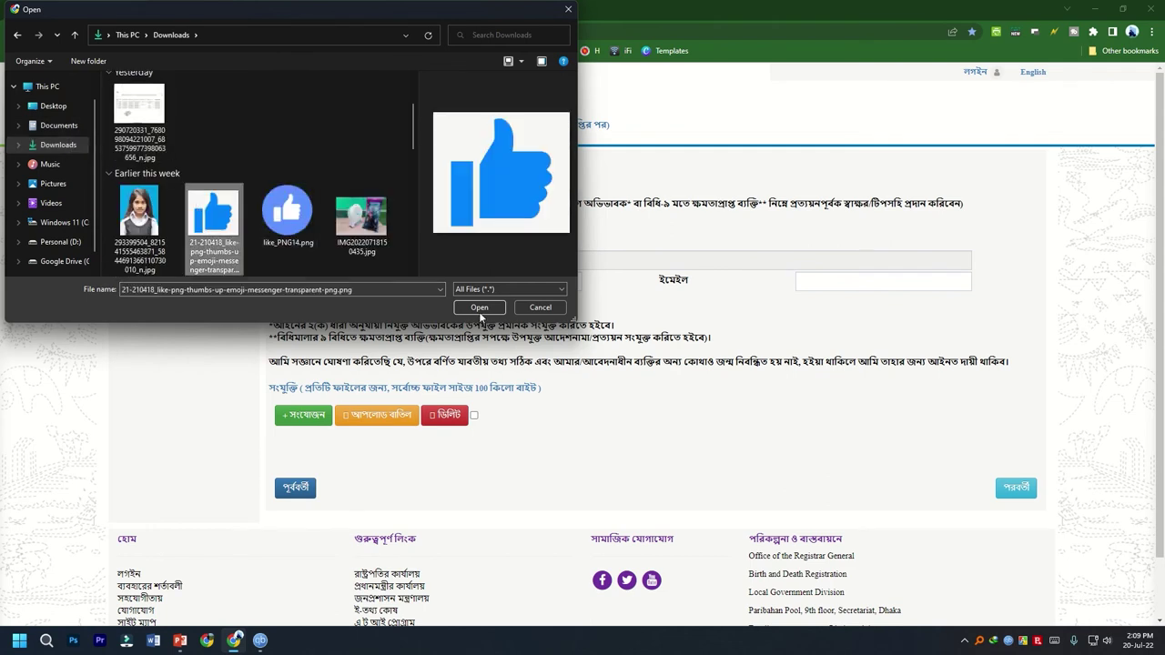
click(480, 308)
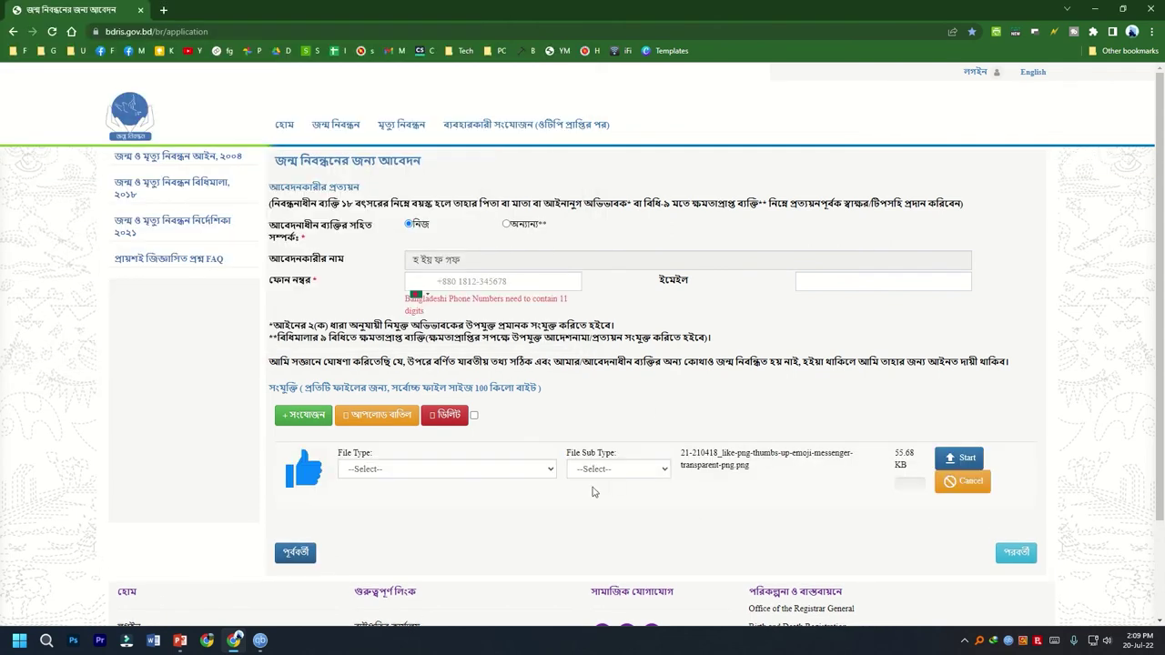
Set the thumbs-up attachment's file type to the চিকিৎসক কর্তৃক প্রত্যয়ন পত্র option and upload it.
click(549, 470)
click(435, 499)
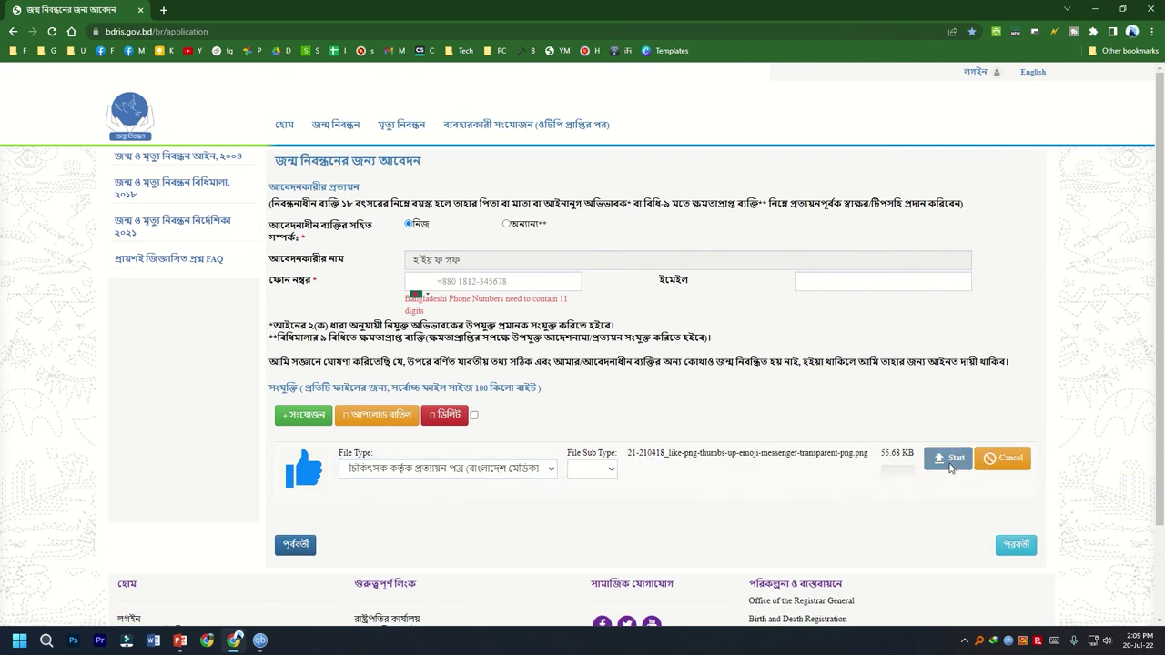
click(951, 459)
Add like_PNG14.png from Downloads with the পিতা / মাতা/ পিতামহ / পিতামহীর দ্বারা স্বনামে file type and start its upload.
click(311, 426)
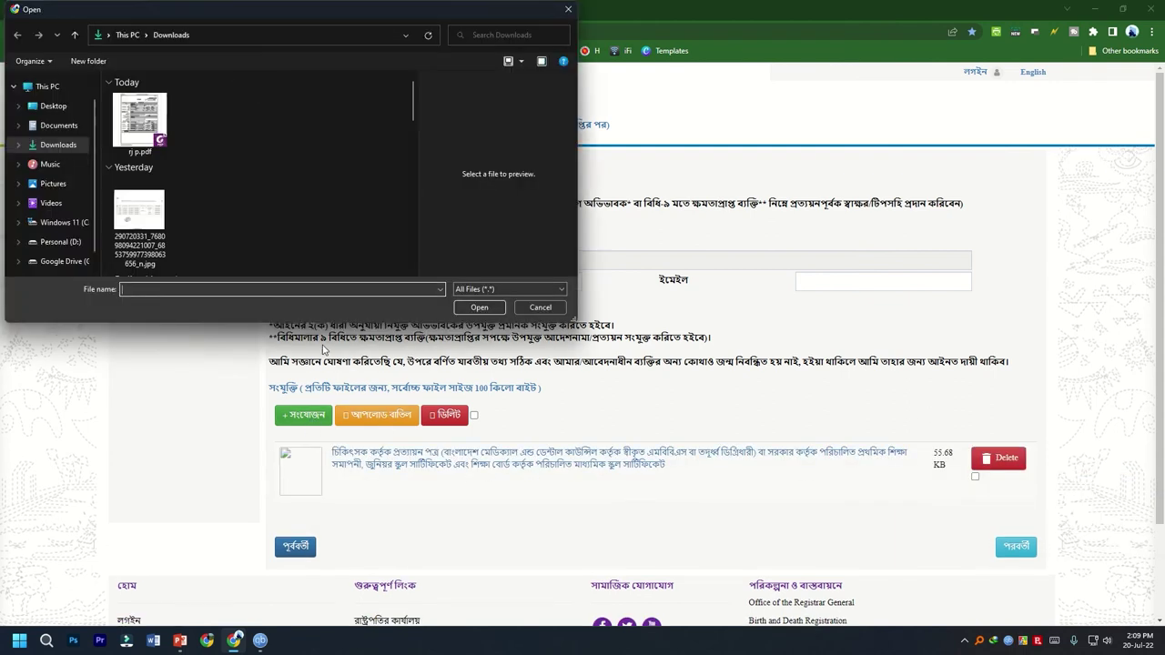
scroll(257, 169, down, 3)
click(264, 159)
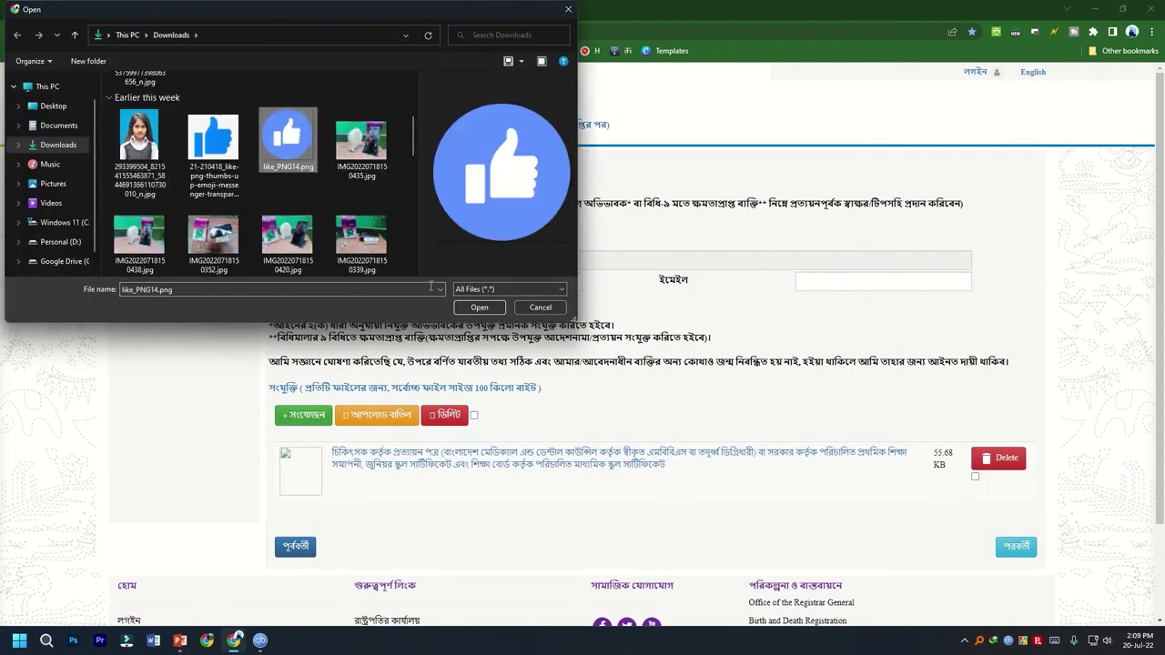
click(479, 307)
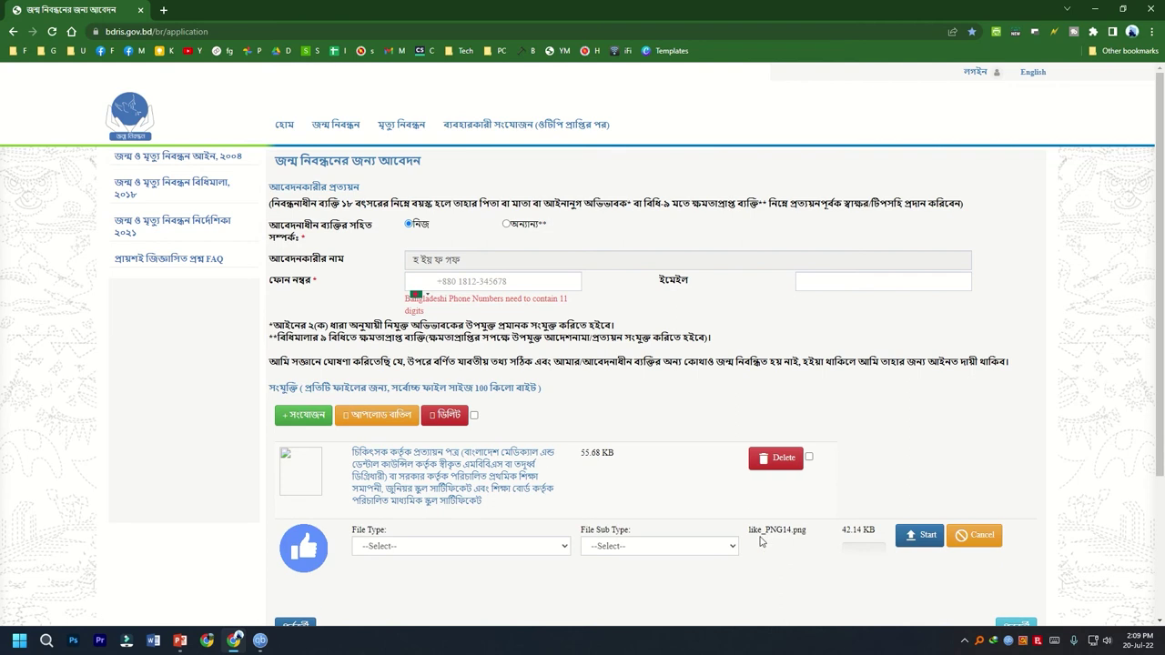
click(498, 546)
click(481, 585)
click(888, 536)
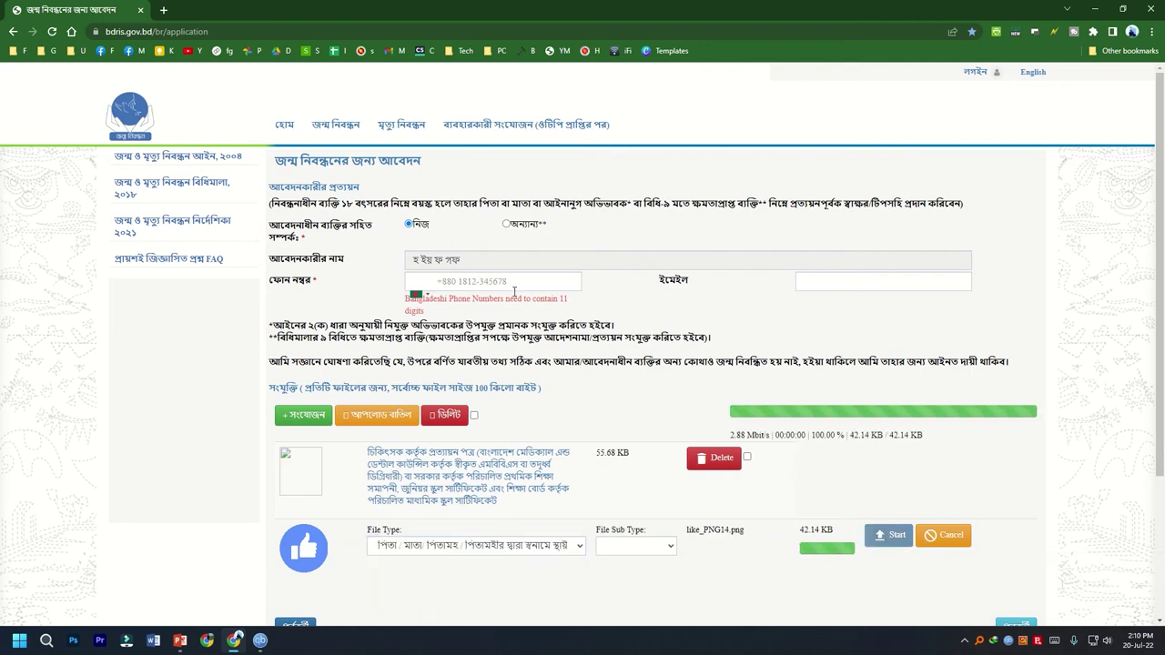
Enter the applicant's phone number in English digits with the Bangladesh country code, removing the extra final digit.
click(515, 287)
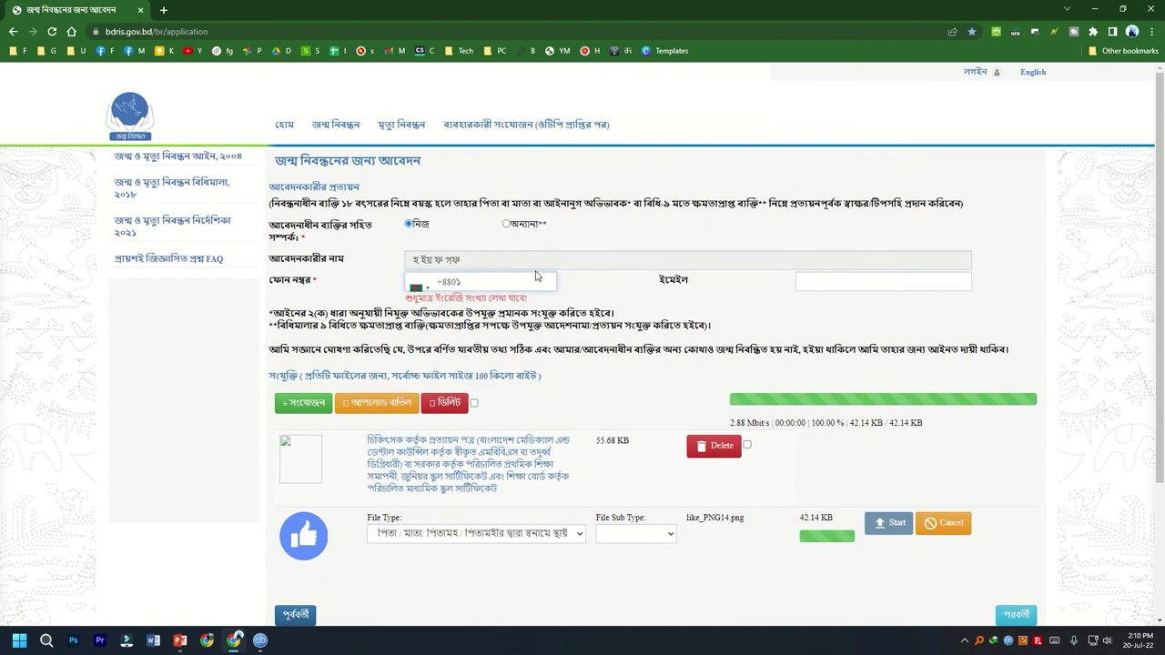
text(17)
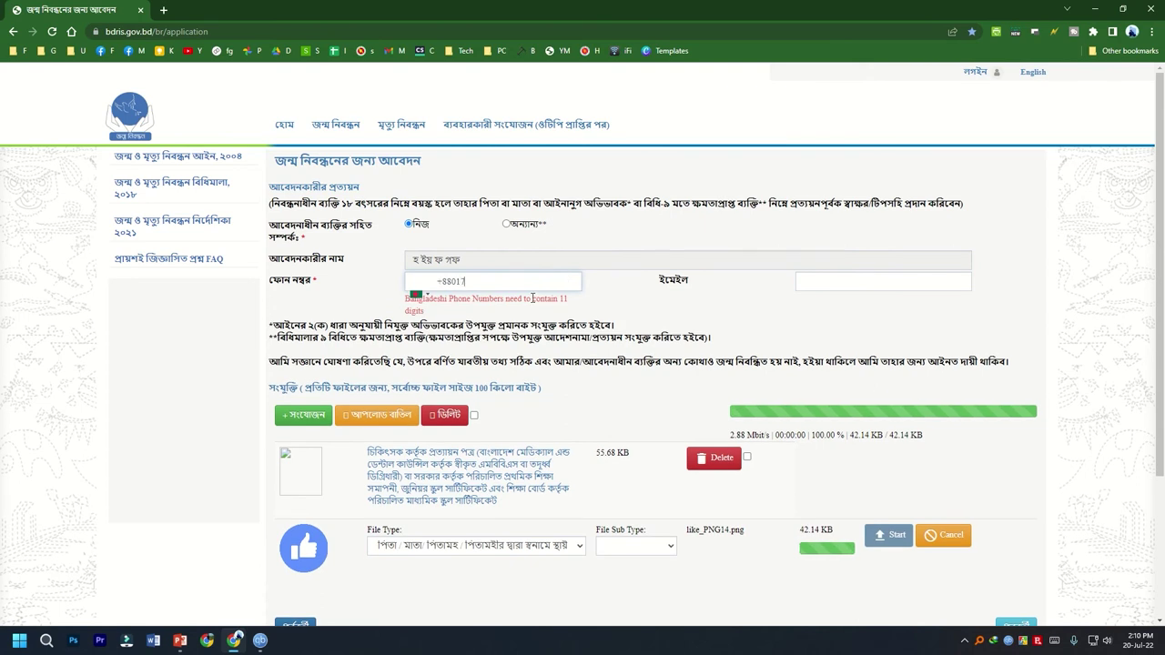
text(123456789)
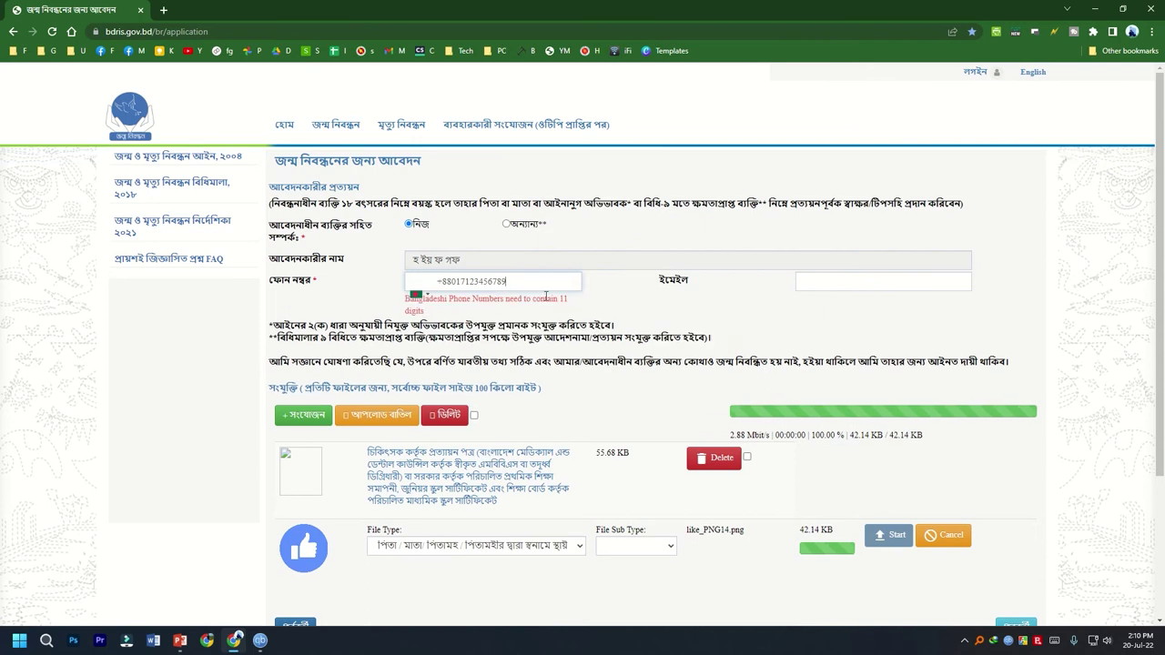
key(BackSpace)
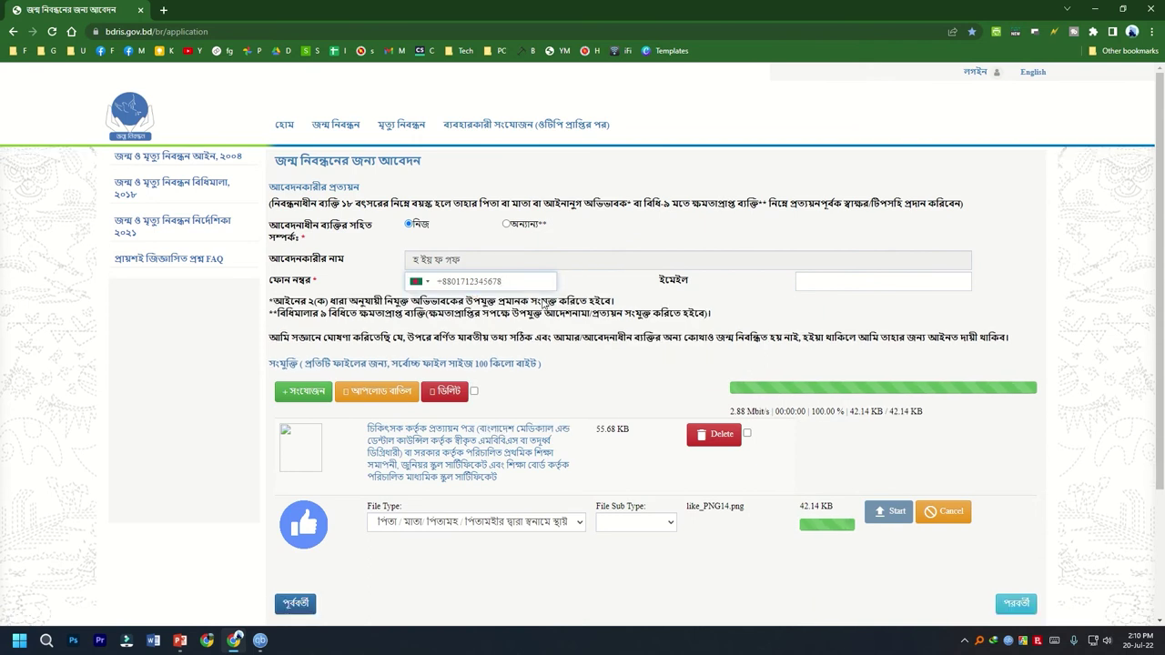
Try to start the upload of like_PNG14.png again.
scroll(560, 413, down, 1)
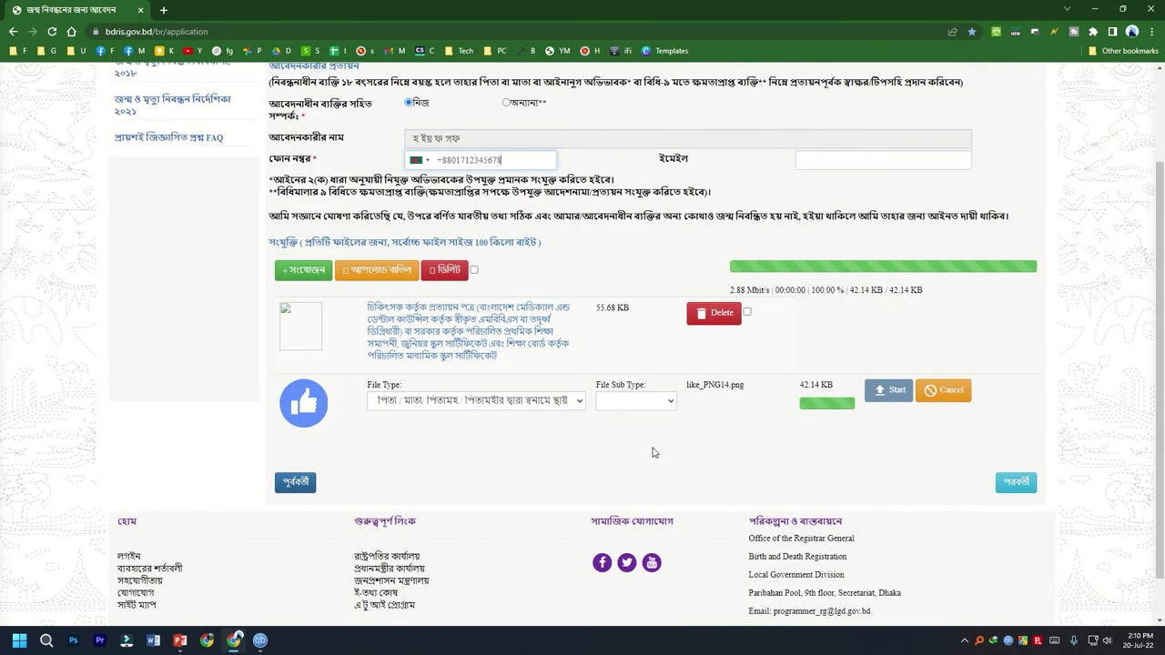
click(883, 394)
scroll(480, 283, up, 1)
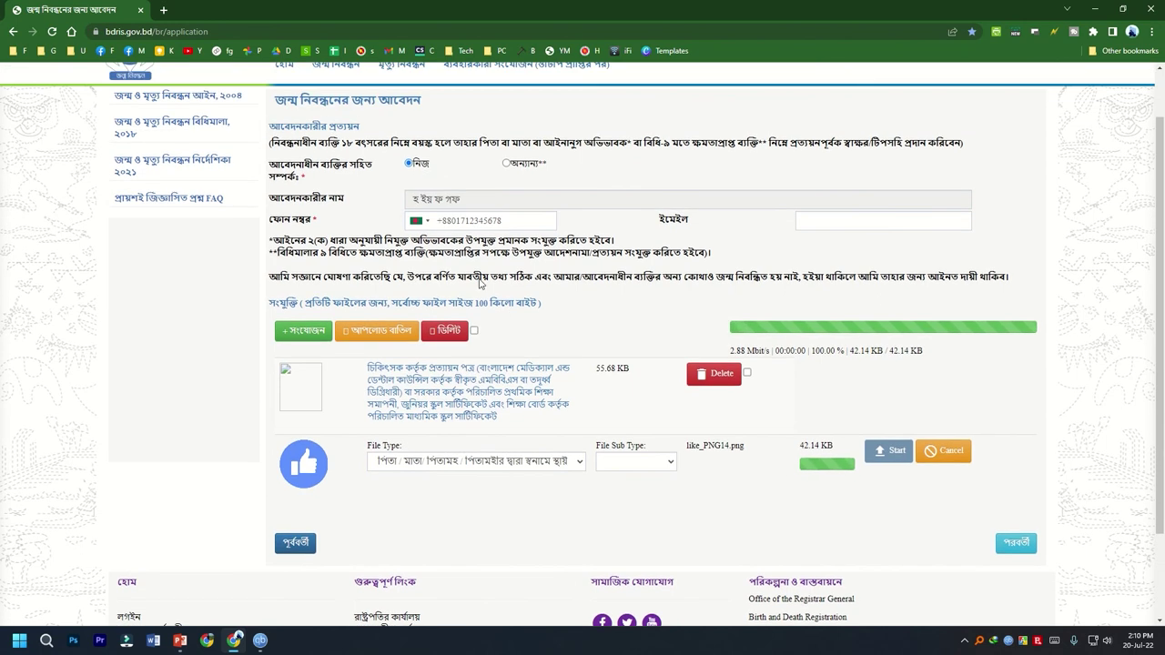
Select the uploaded attachment, cancel the pending like_PNG14.png, and add 21-210418_like-png-thumbs-up-emoji-messenger-transparent-png.png from Downloads.
click(473, 330)
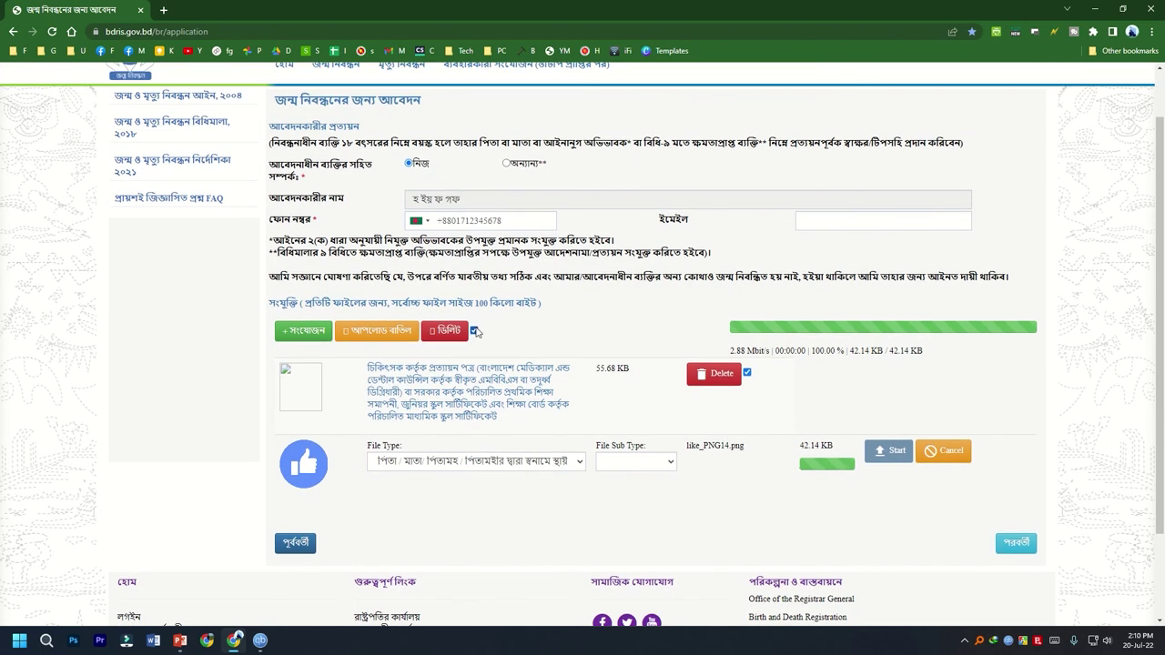
click(950, 451)
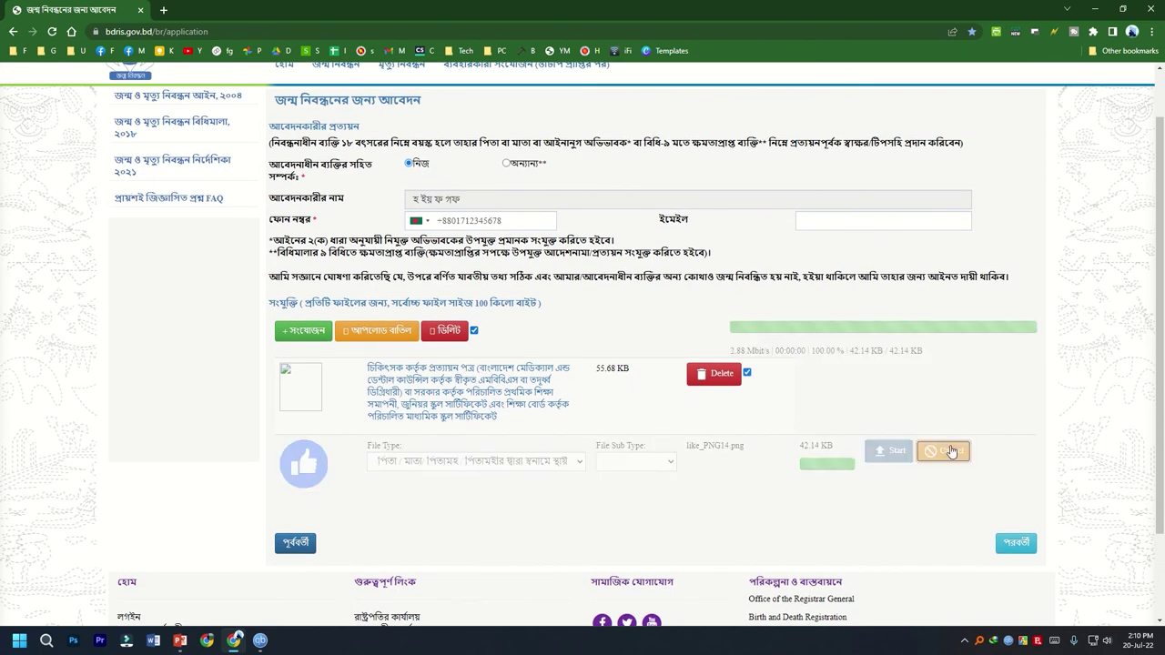
click(310, 330)
scroll(166, 154, down, 3)
click(212, 141)
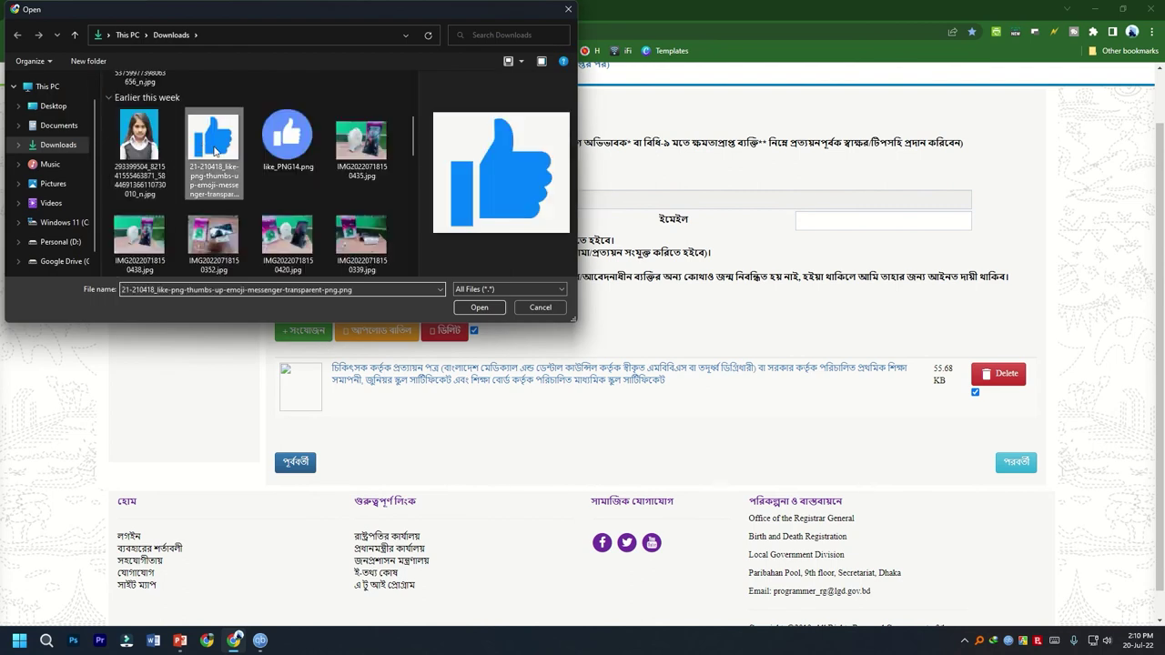
click(466, 308)
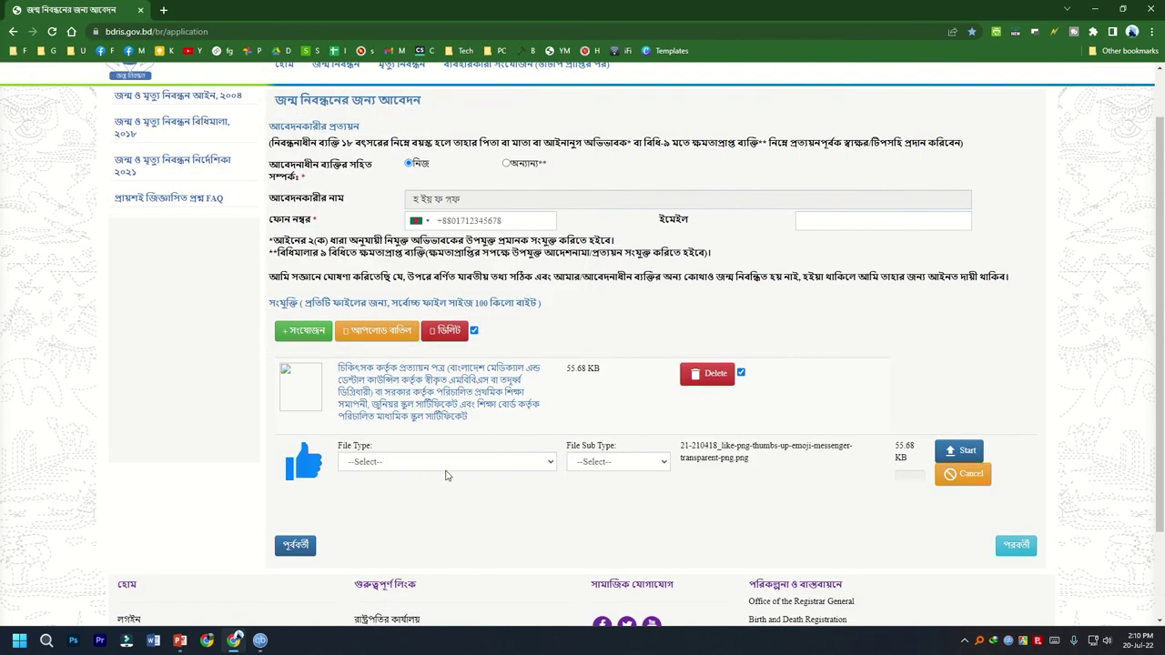
Set the added image's file type to the পিতা / মাতা/ পিতামহ / পিতামহীর দ্বারা স্বনামে option and upload it.
click(446, 468)
click(401, 492)
click(411, 469)
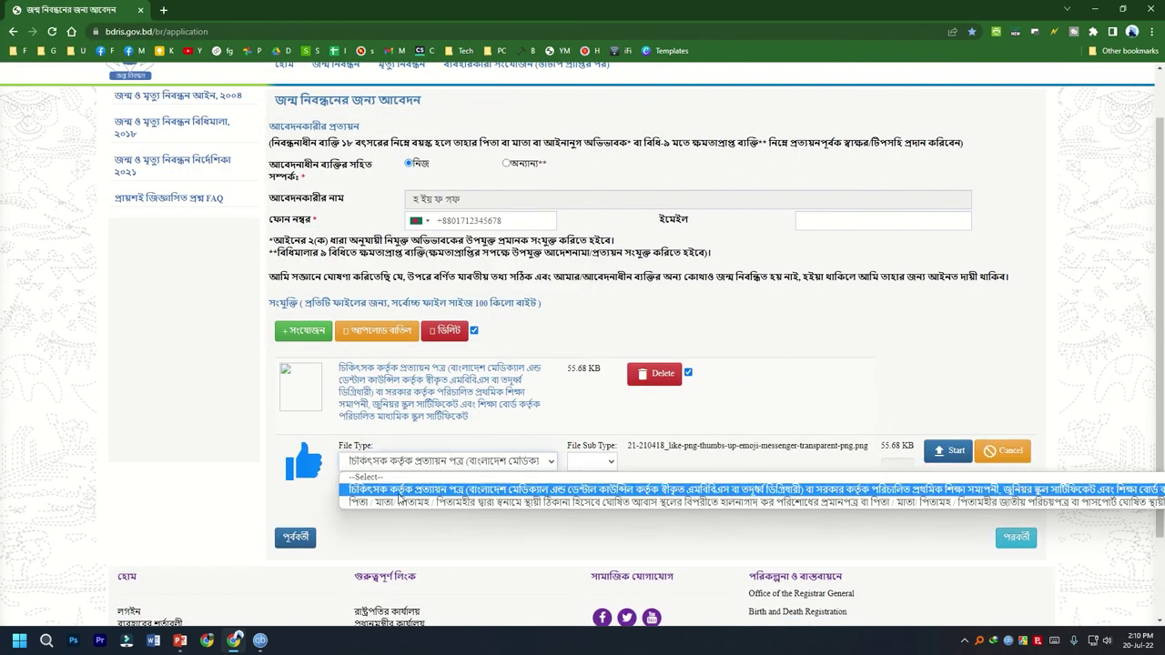
click(401, 501)
click(947, 450)
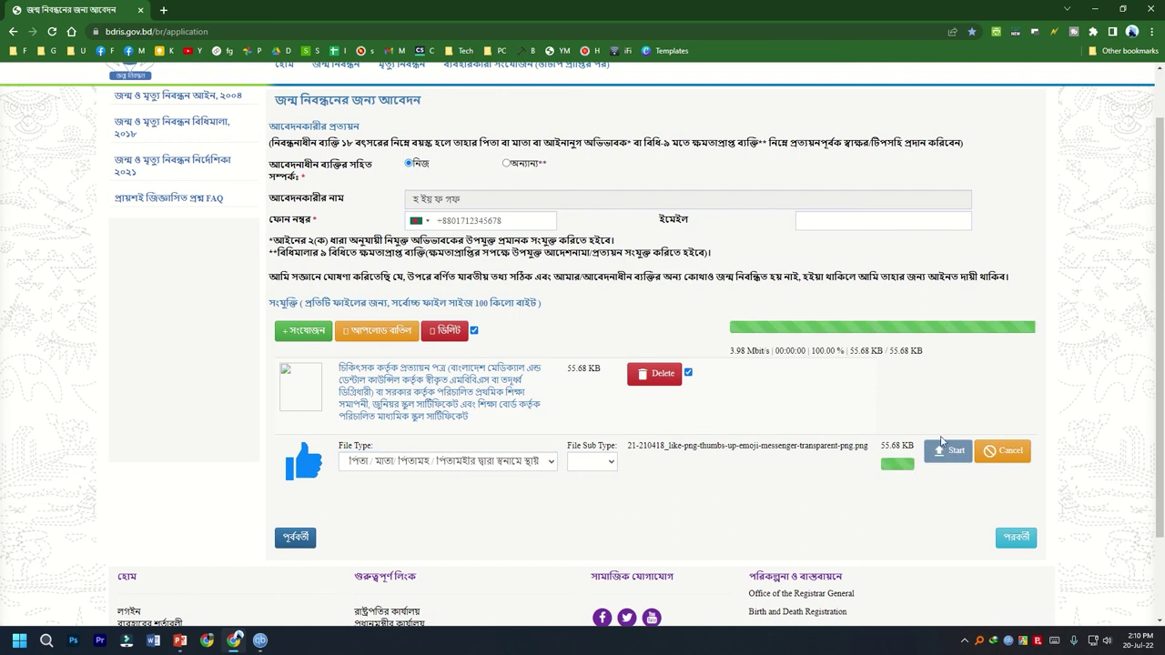
scroll(819, 405, down, 2)
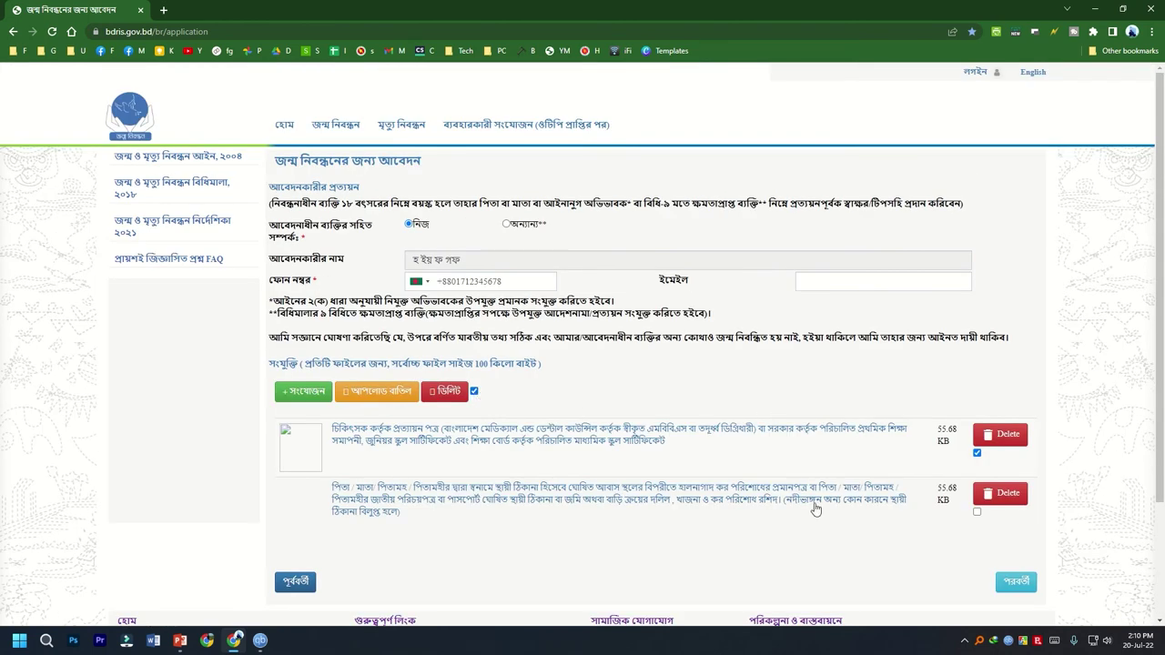
Mark the second uploaded attachment as selected and continue to the application's review page.
click(977, 512)
scroll(752, 253, down, 3)
click(1016, 460)
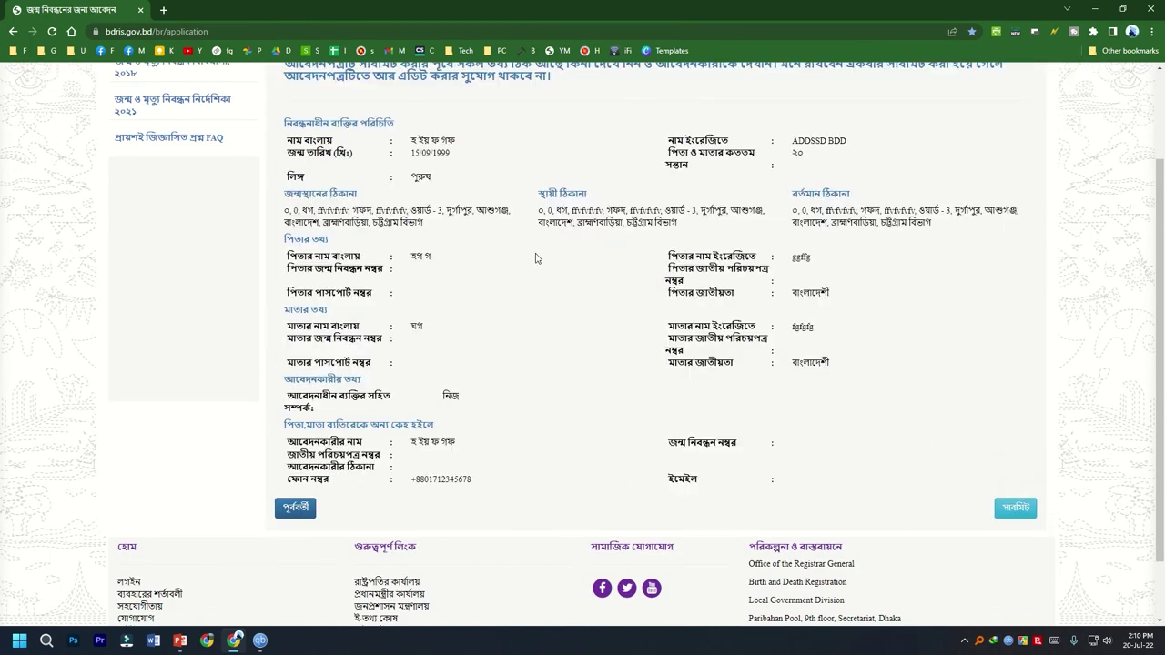
Capture a rectangular snip of the full application summary with Snipping Tool and return to the review page.
scroll(535, 259, up, 3)
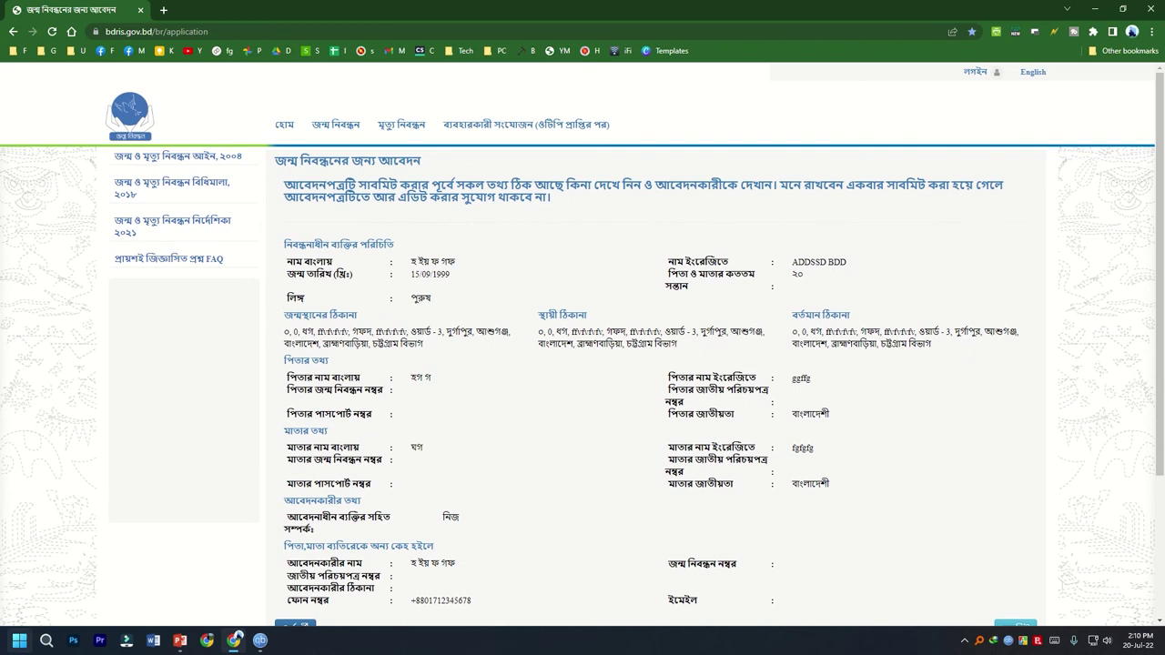
key(super)
click(230, 386)
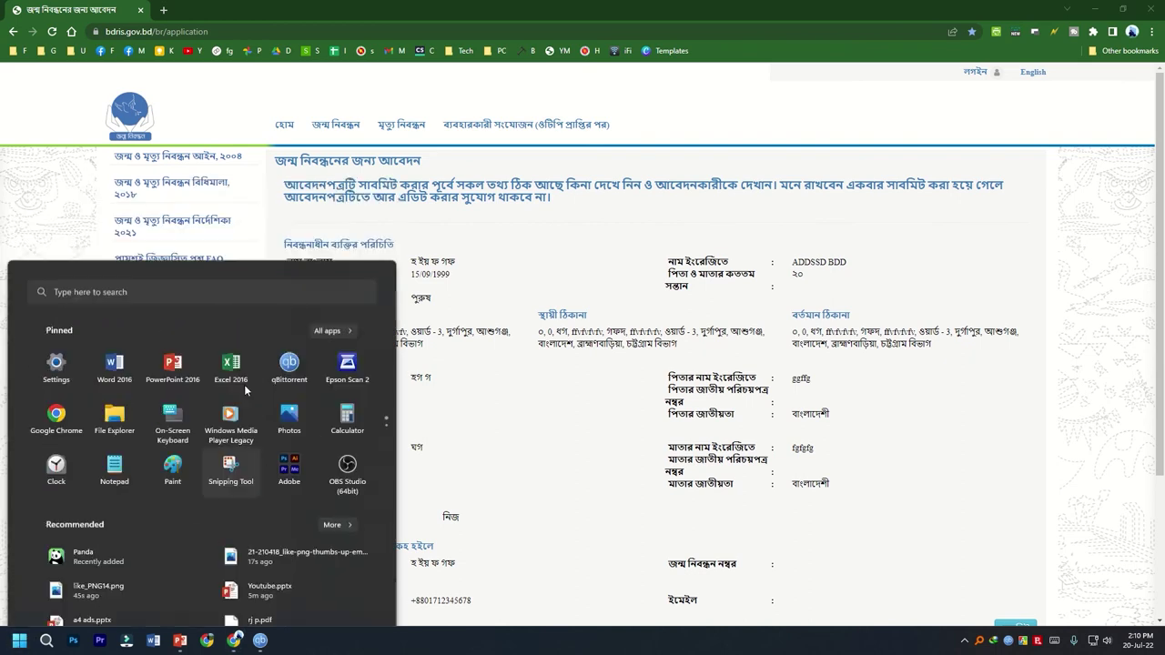
click(248, 91)
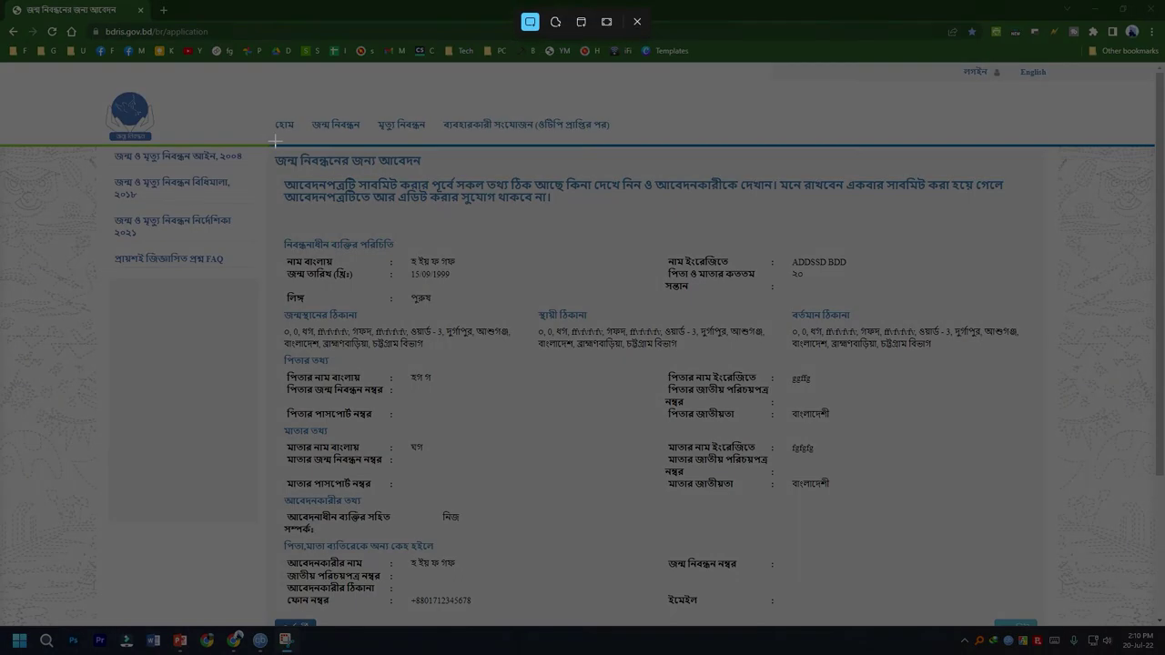
drag(260, 132, 1079, 630)
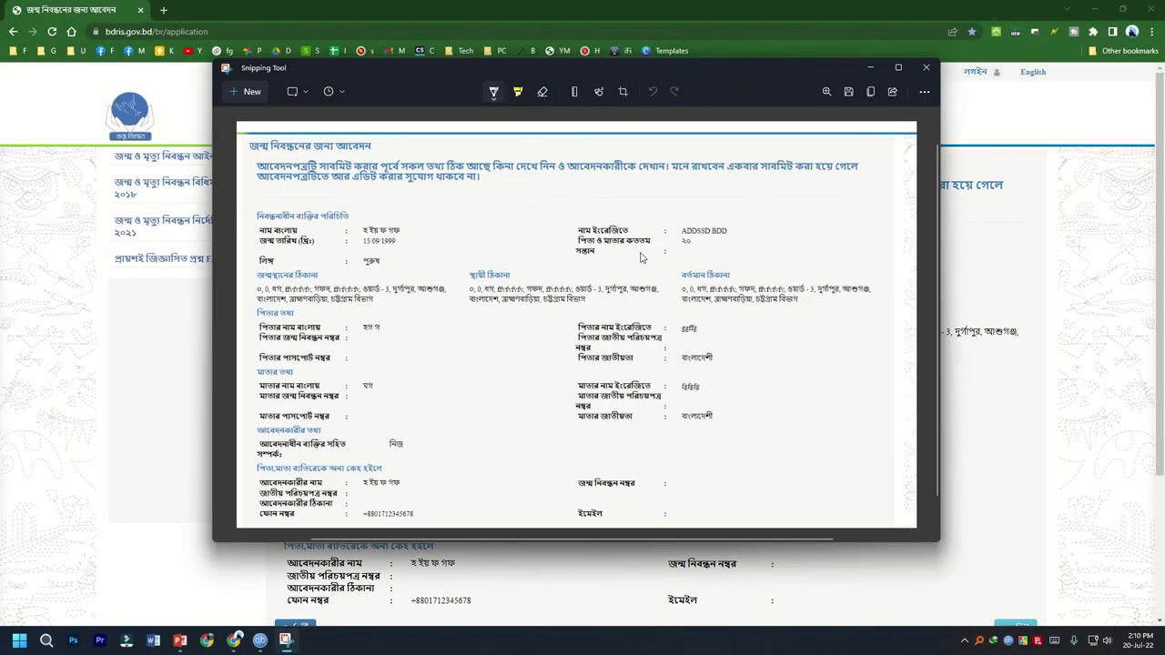
click(1087, 278)
scroll(765, 436, down, 2)
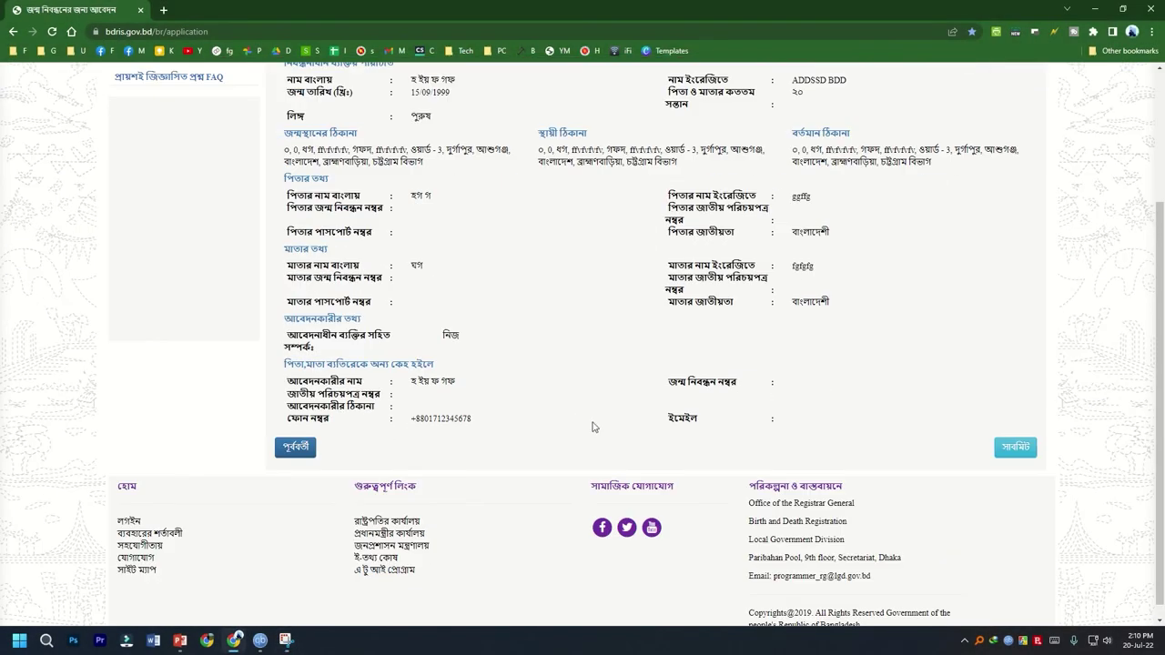
scroll(404, 444, up, 4)
scroll(512, 470, down, 3)
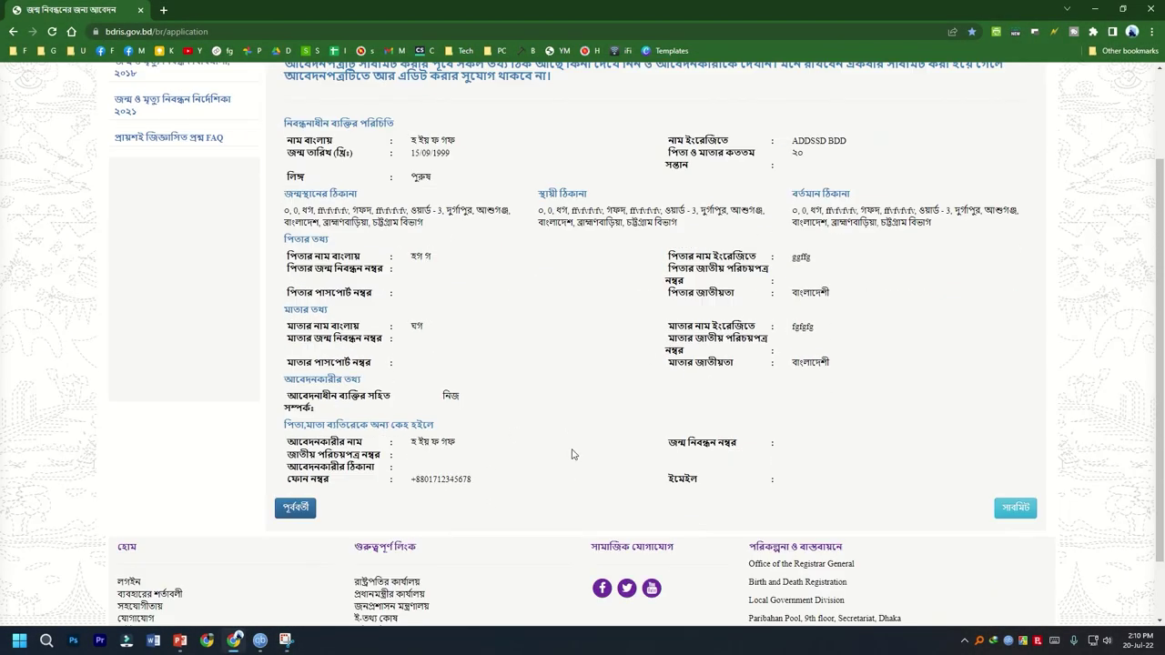
scroll(483, 234, up, 1)
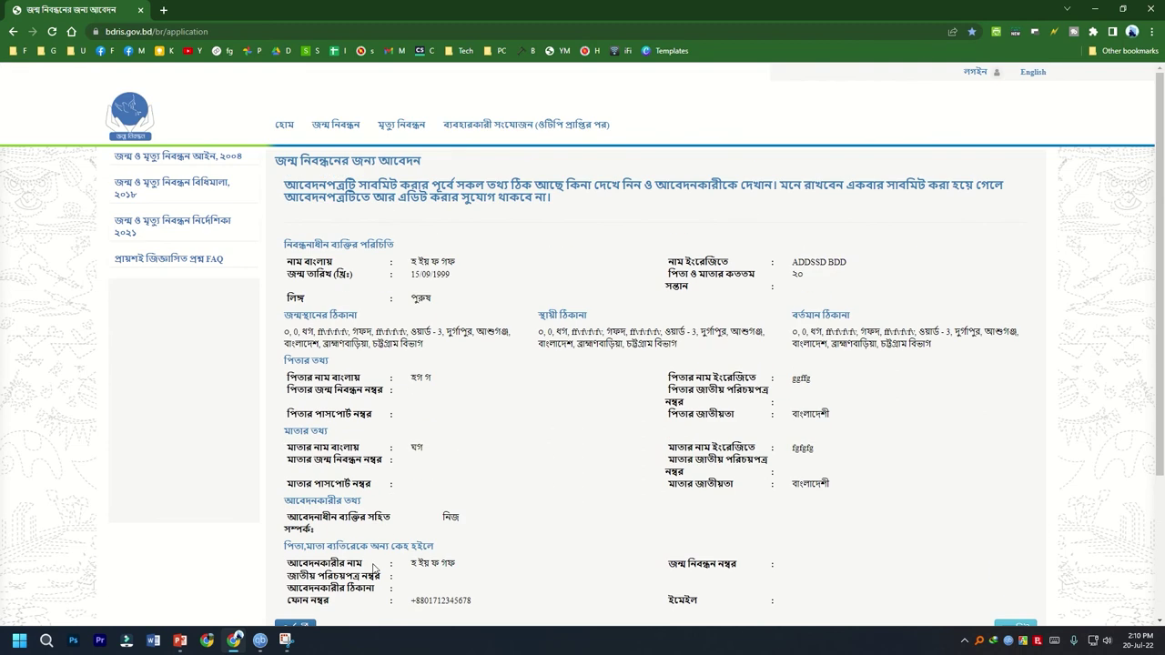
click(1020, 34)
click(45, 9)
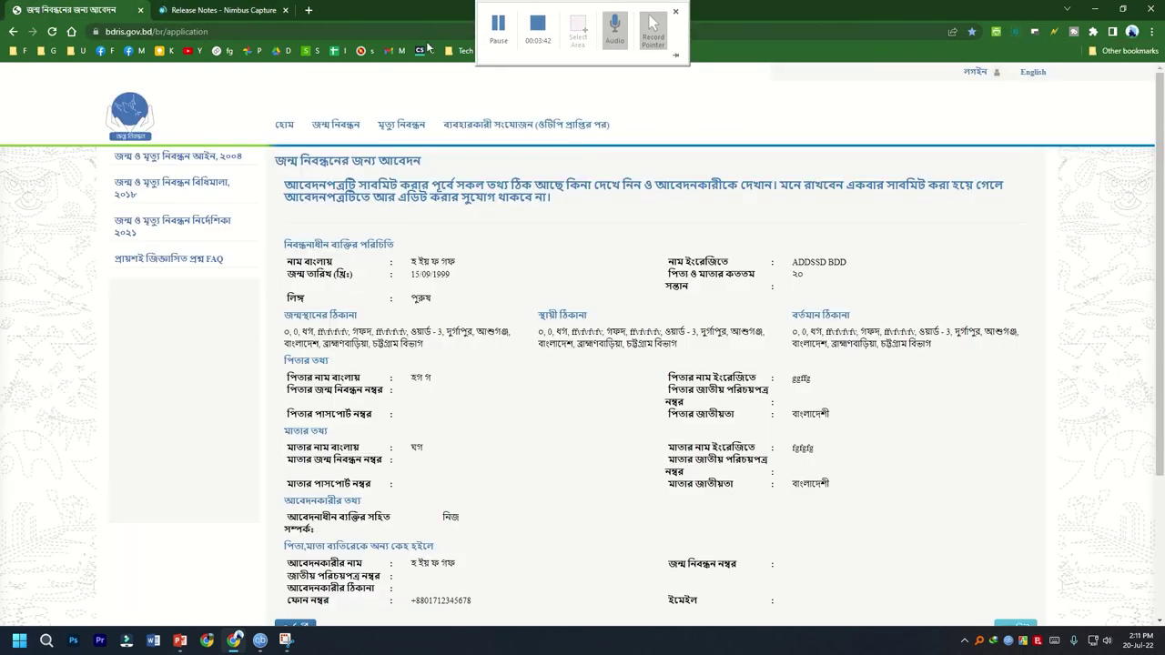
right_click(1048, 208)
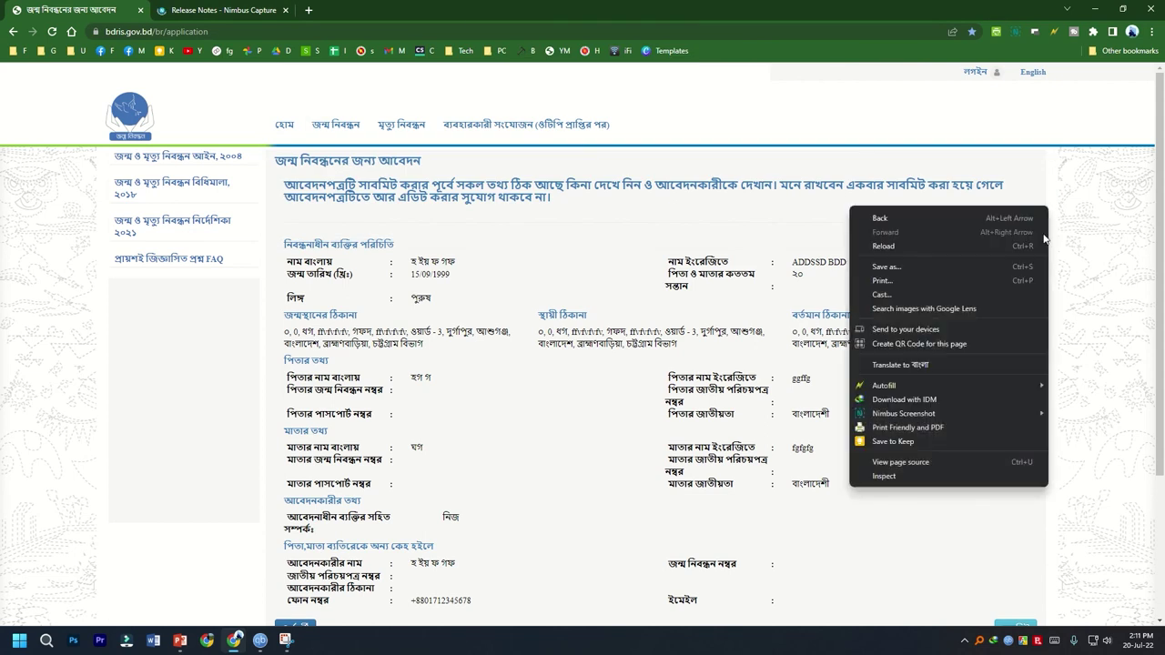
click(1037, 246)
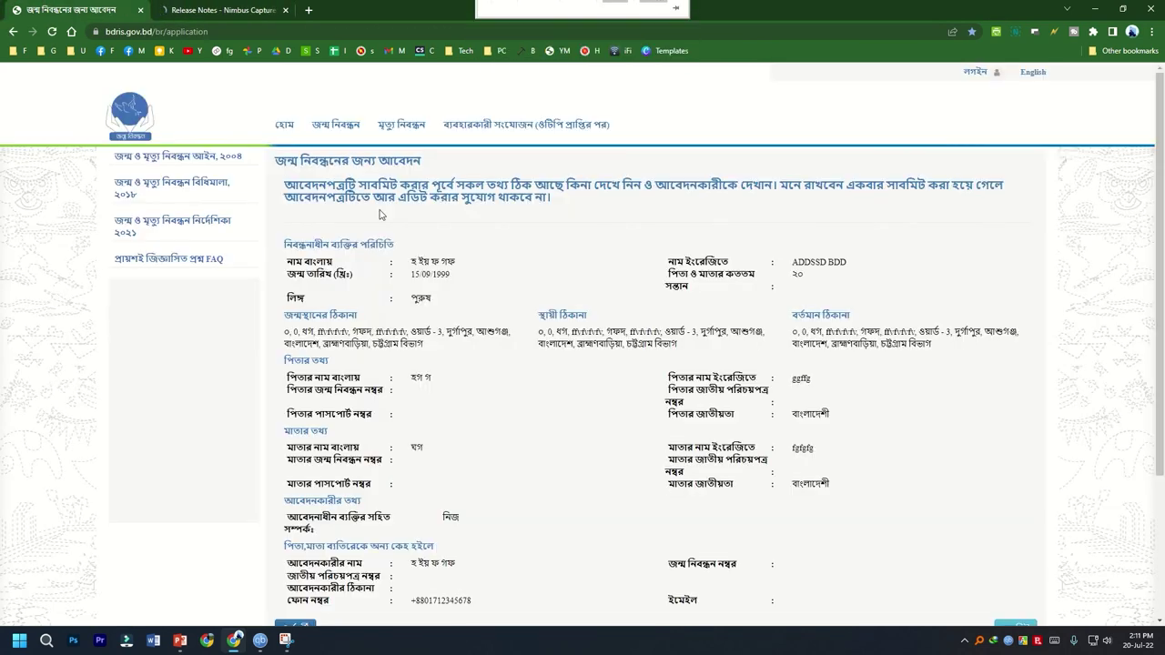
Capture the review page down to its footer with Nimbus Screenshot's Select & Scroll and save it as a PNG in Downloads.
right_click(362, 223)
mouse_move(414, 430)
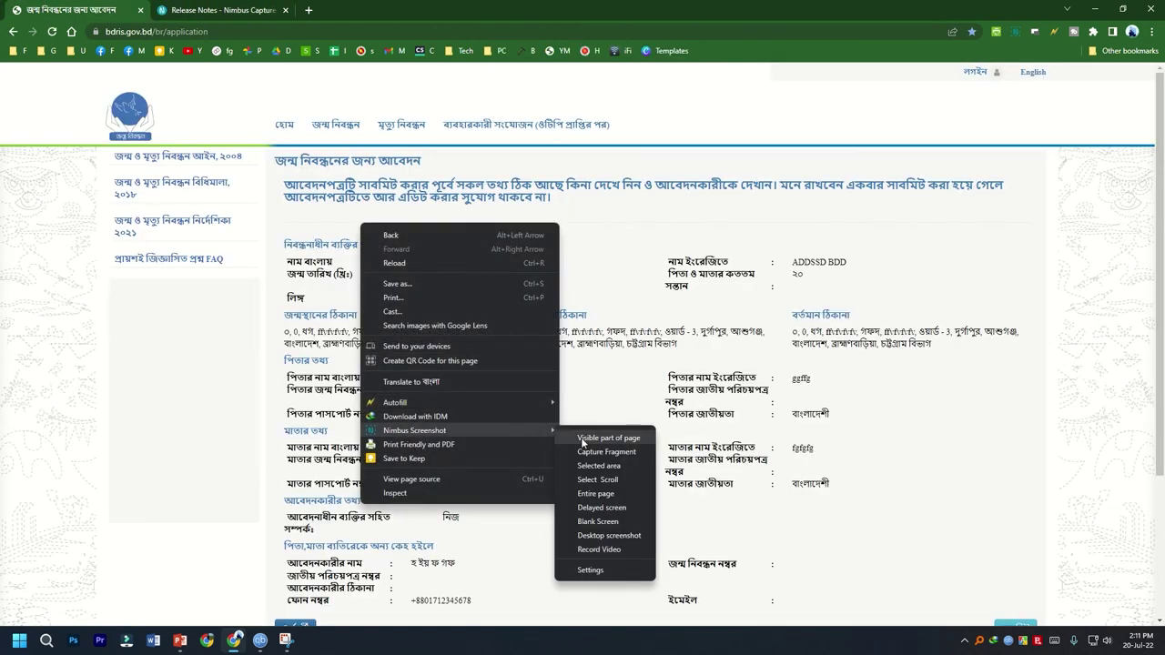
click(623, 482)
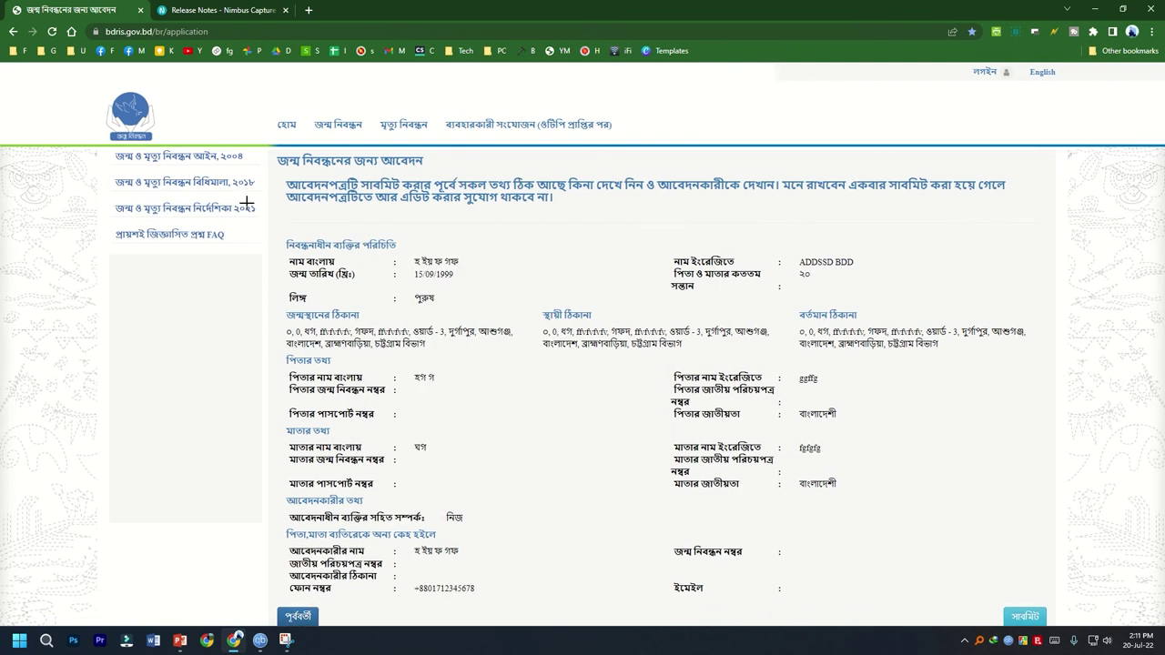
drag(94, 85, 1119, 606)
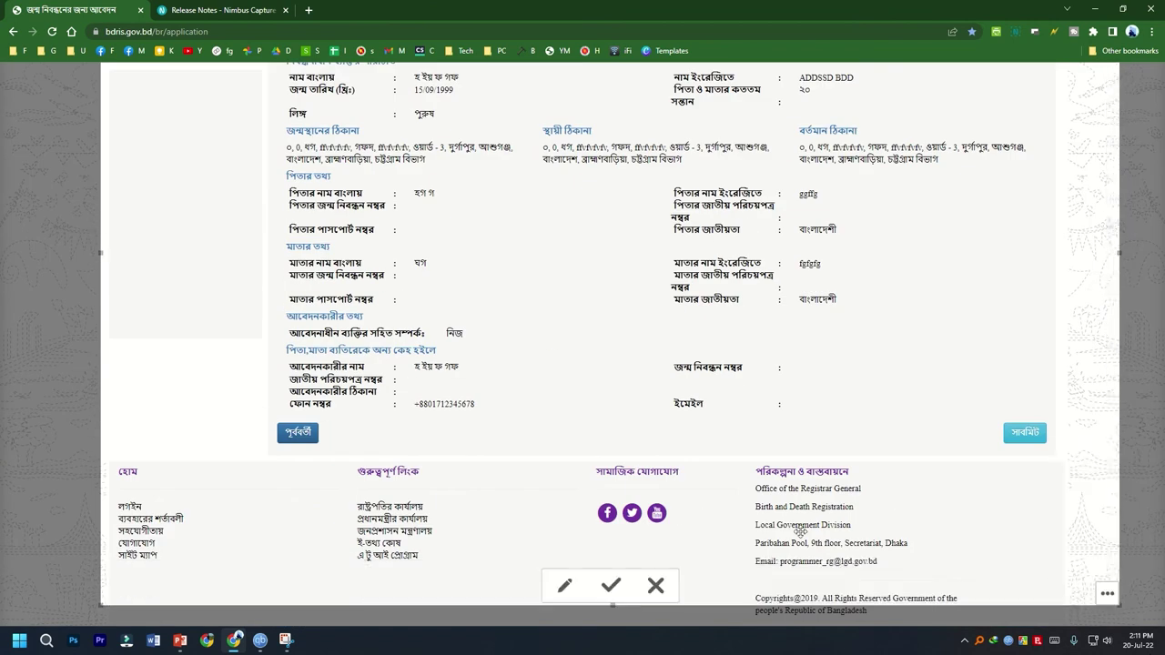
click(610, 585)
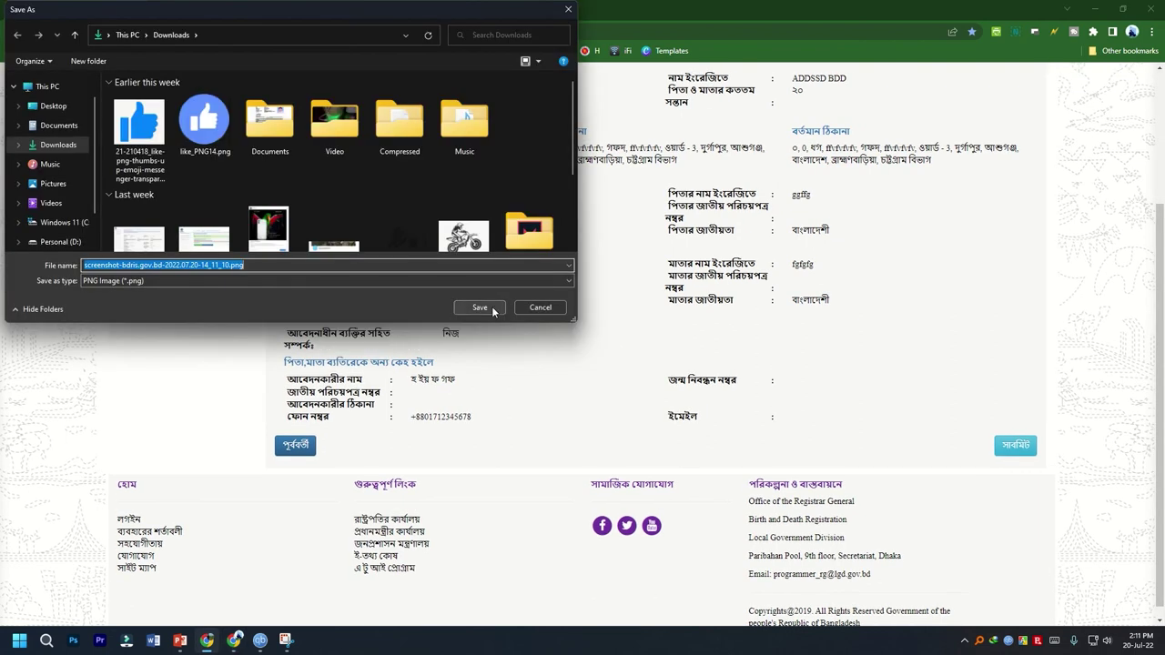
click(492, 310)
Check the application summary once more and submit the birth registration application.
scroll(595, 331, up, 2)
scroll(586, 304, down, 1)
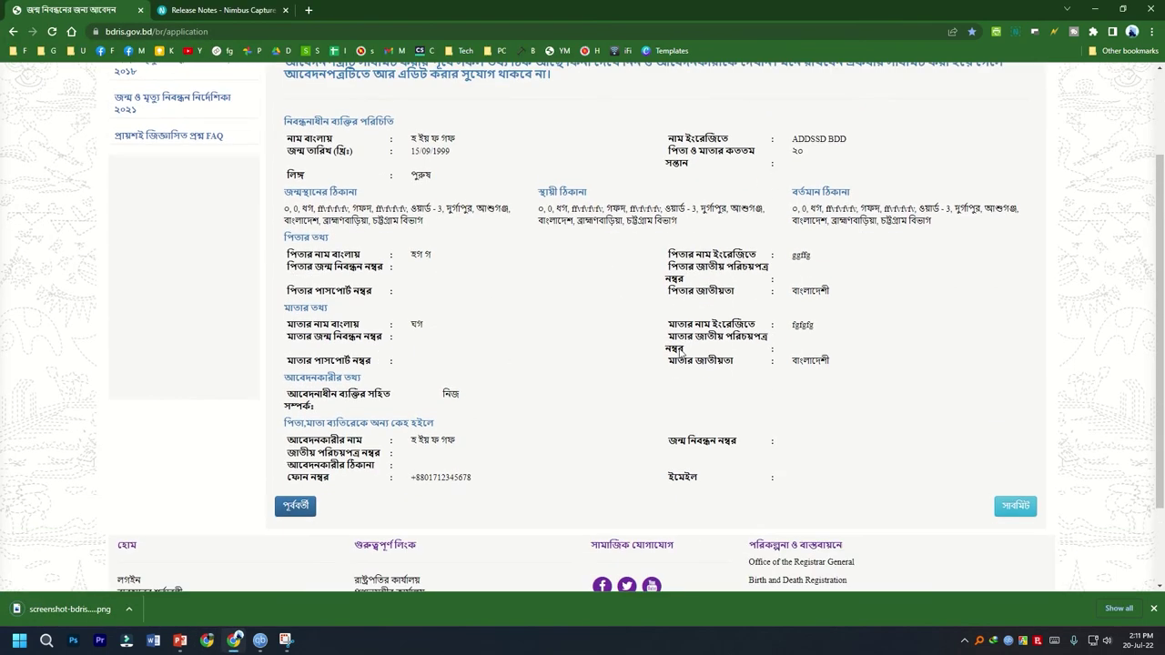
scroll(544, 286, up, 1)
scroll(1001, 497, down, 2)
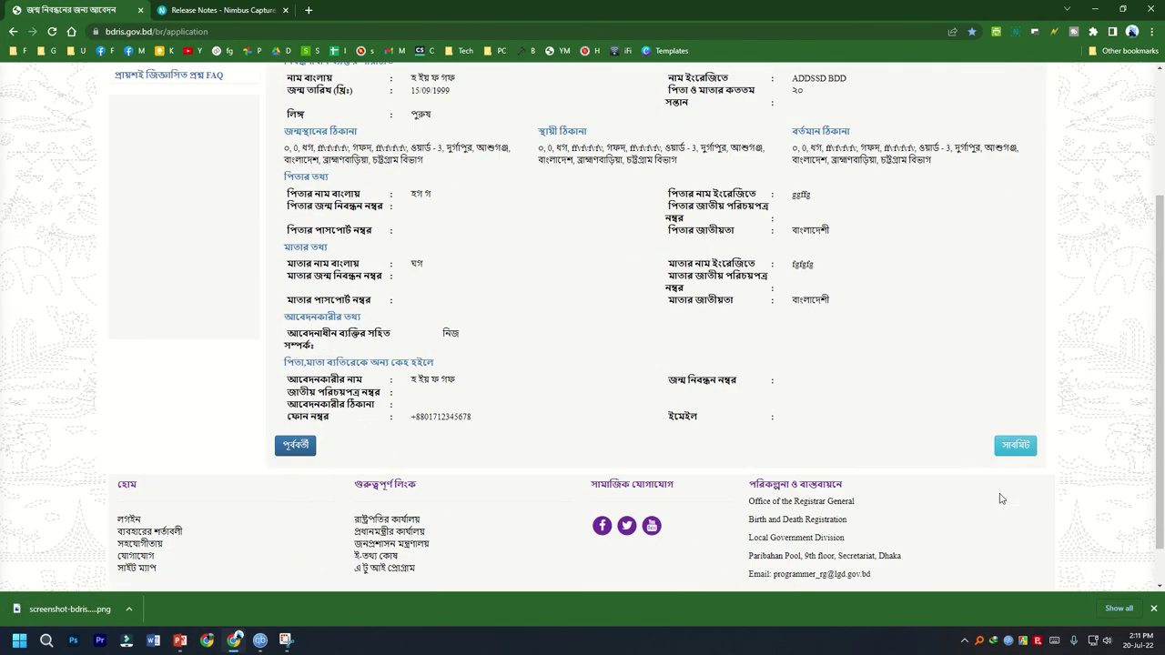
click(1017, 445)
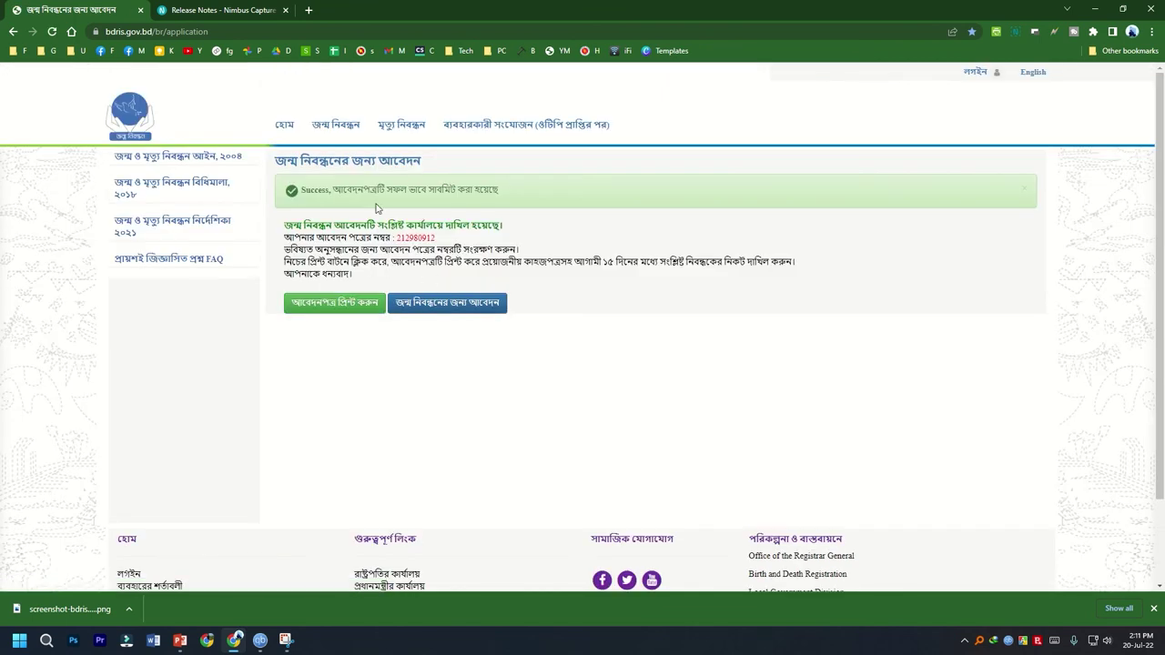
Copy the application number from the submission confirmation.
drag(395, 238, 435, 237)
right_click(427, 241)
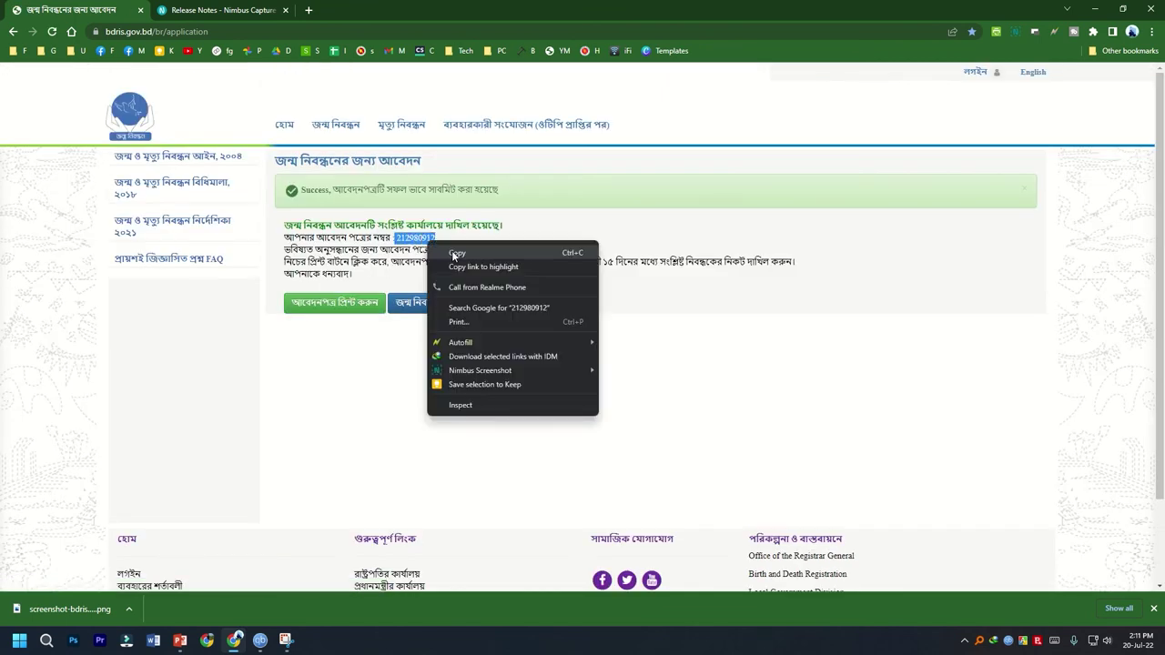
click(456, 253)
click(457, 237)
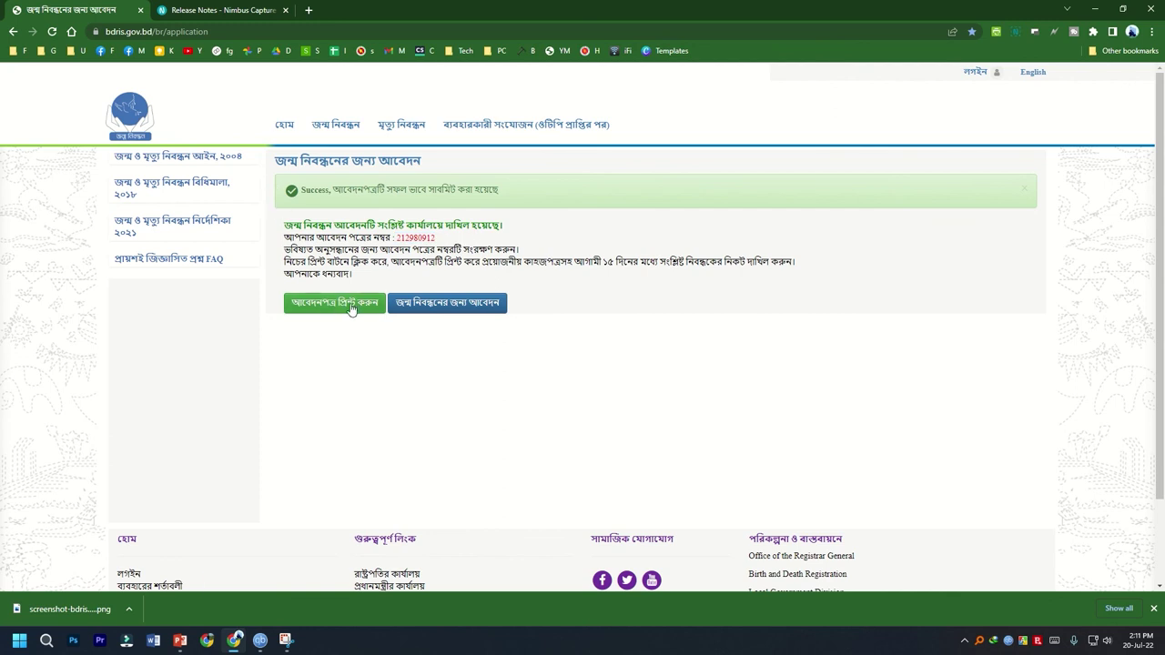
Try to print the application form from the confirmation page, and return to that page.
click(320, 305)
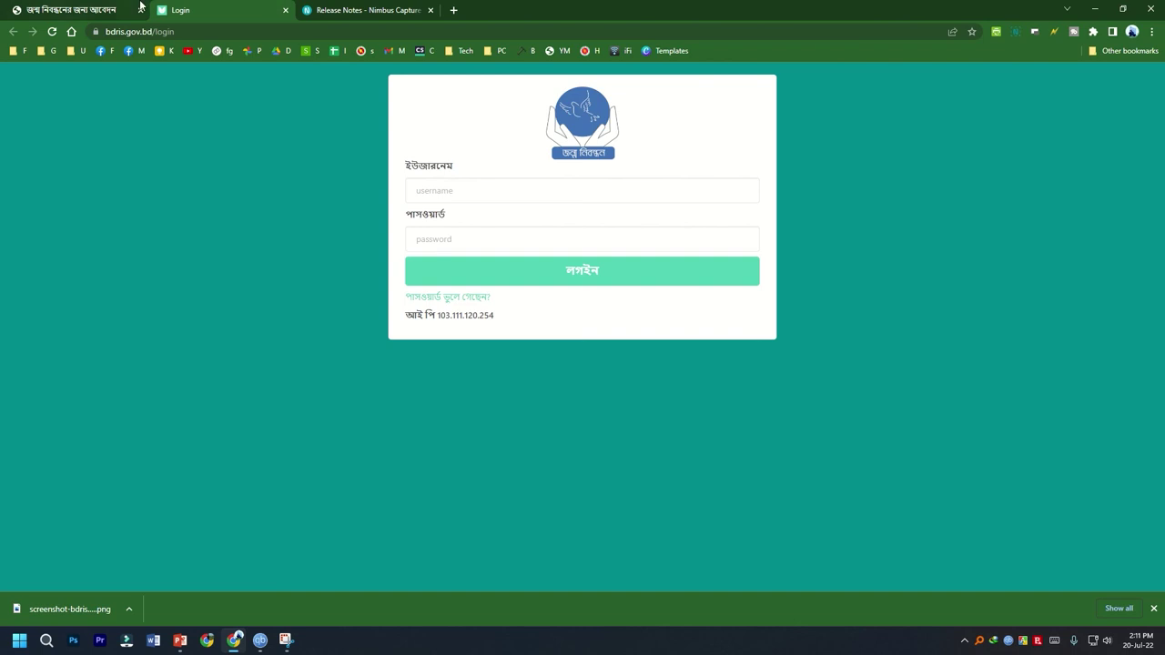
click(73, 9)
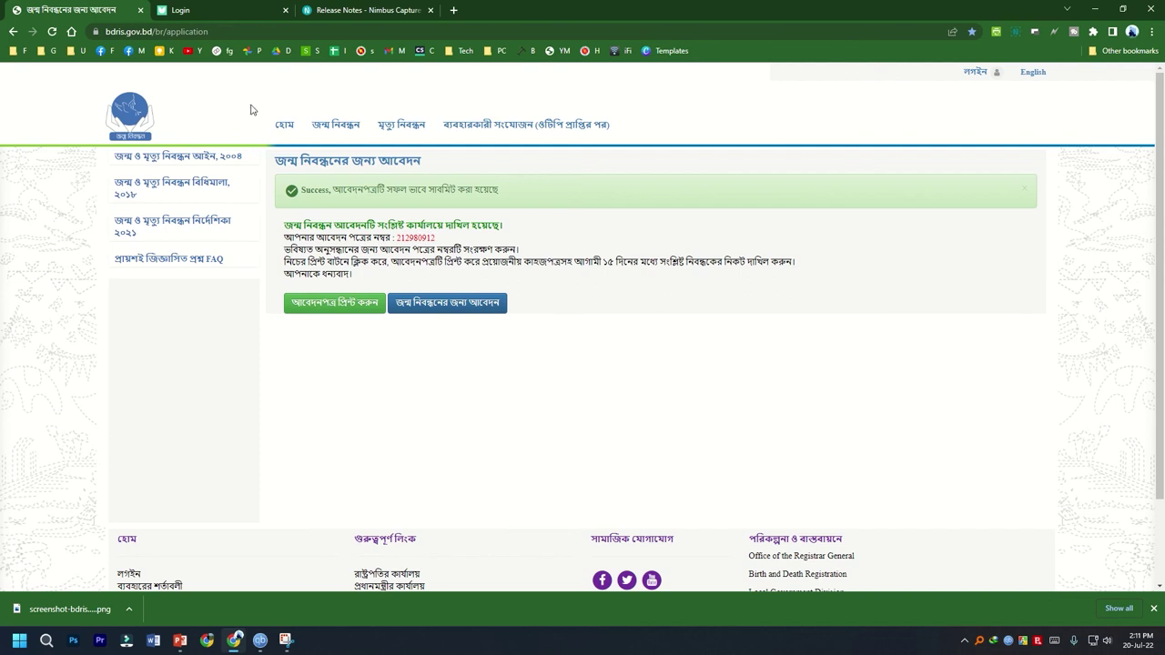
Open the জন্ম নিবন্ধন আবেদন পত্র প্রিন্ট page and choose জন্ম নিবন্ধনের জন্য আবেদন as the application type.
click(284, 126)
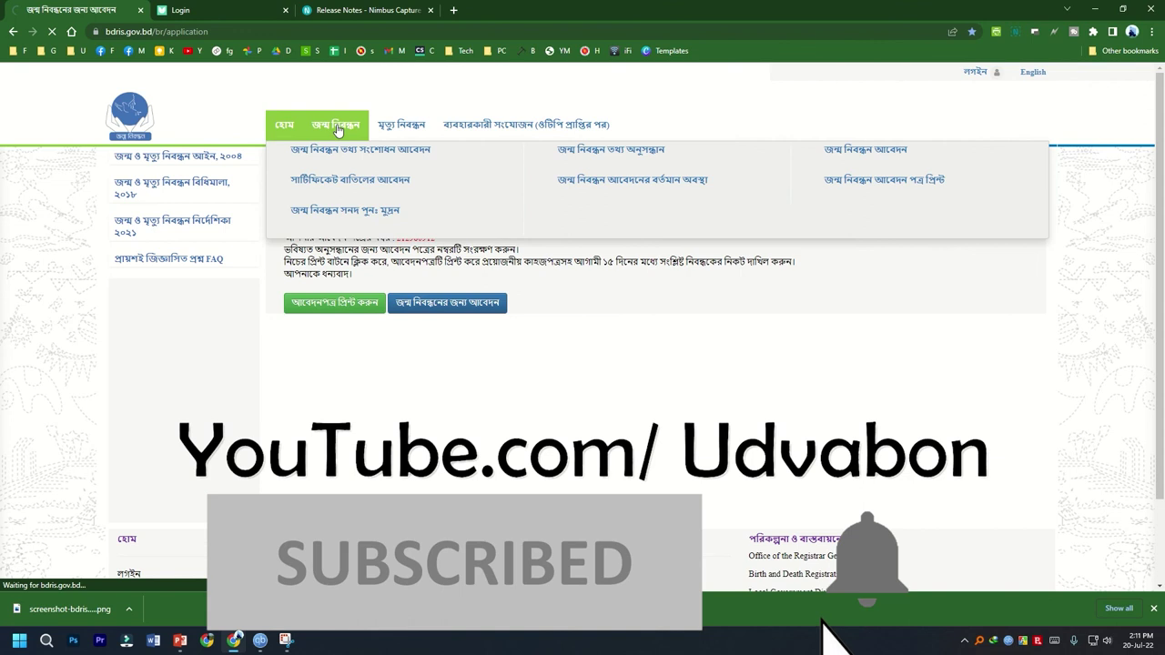
mouse_move(338, 123)
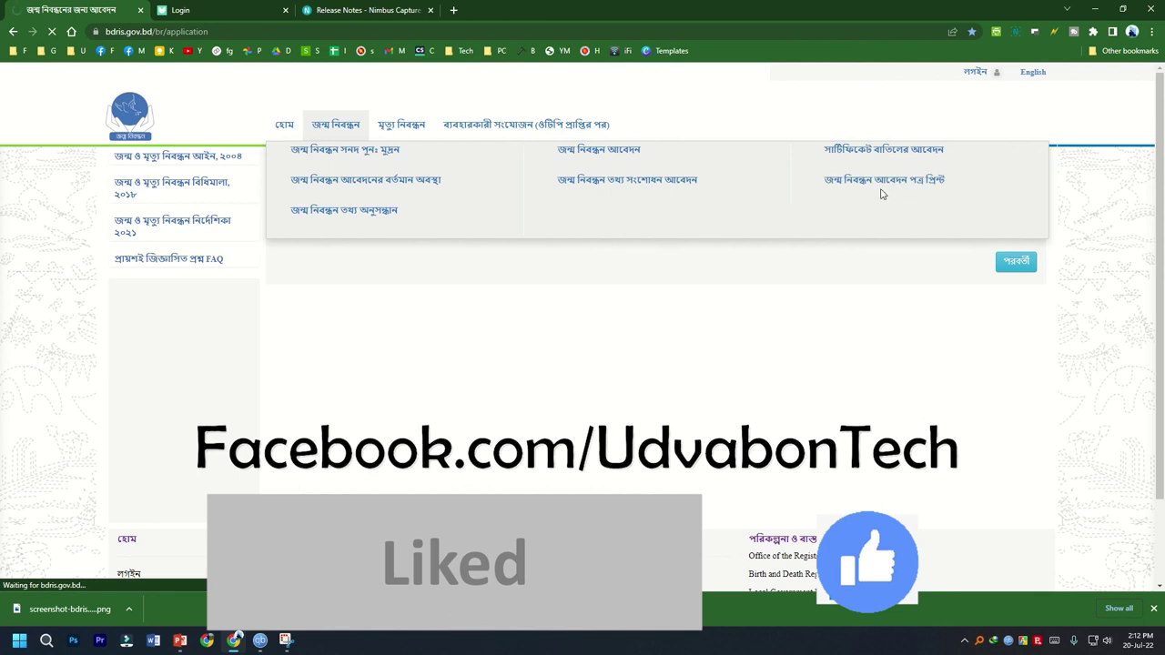
click(896, 185)
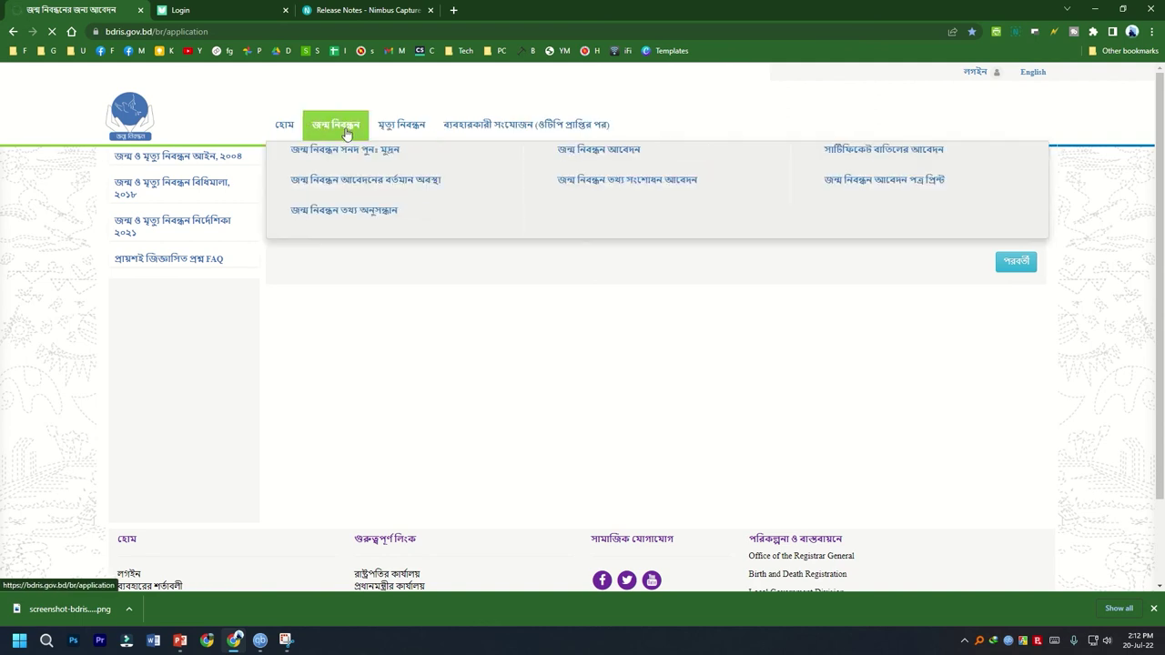
click(854, 187)
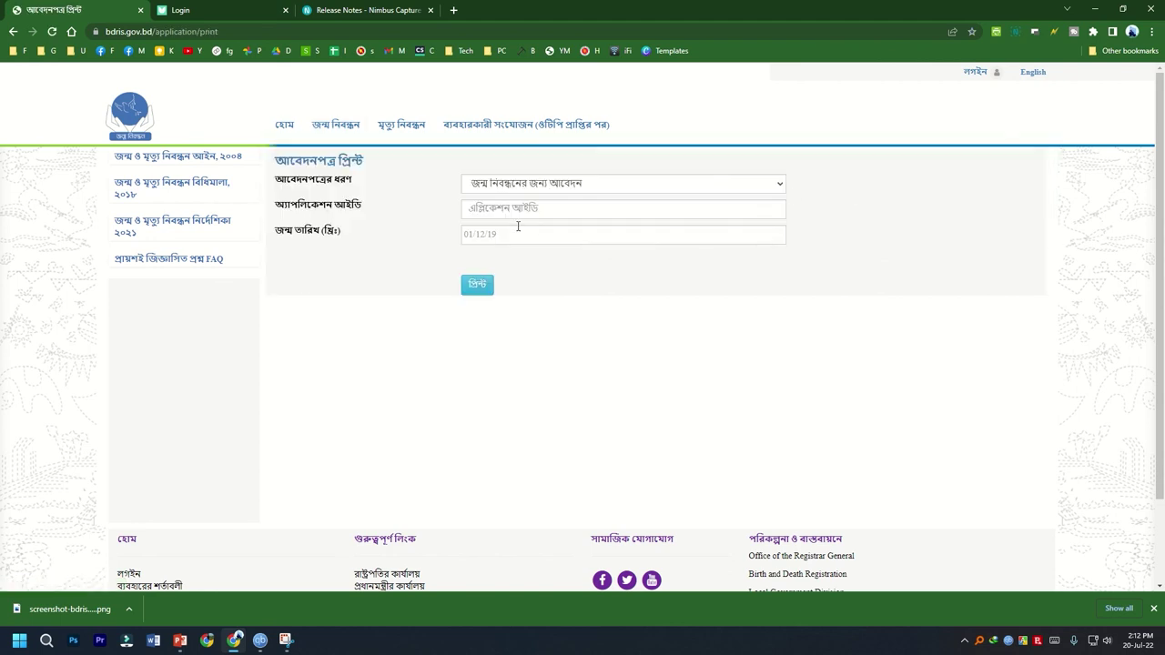
click(546, 184)
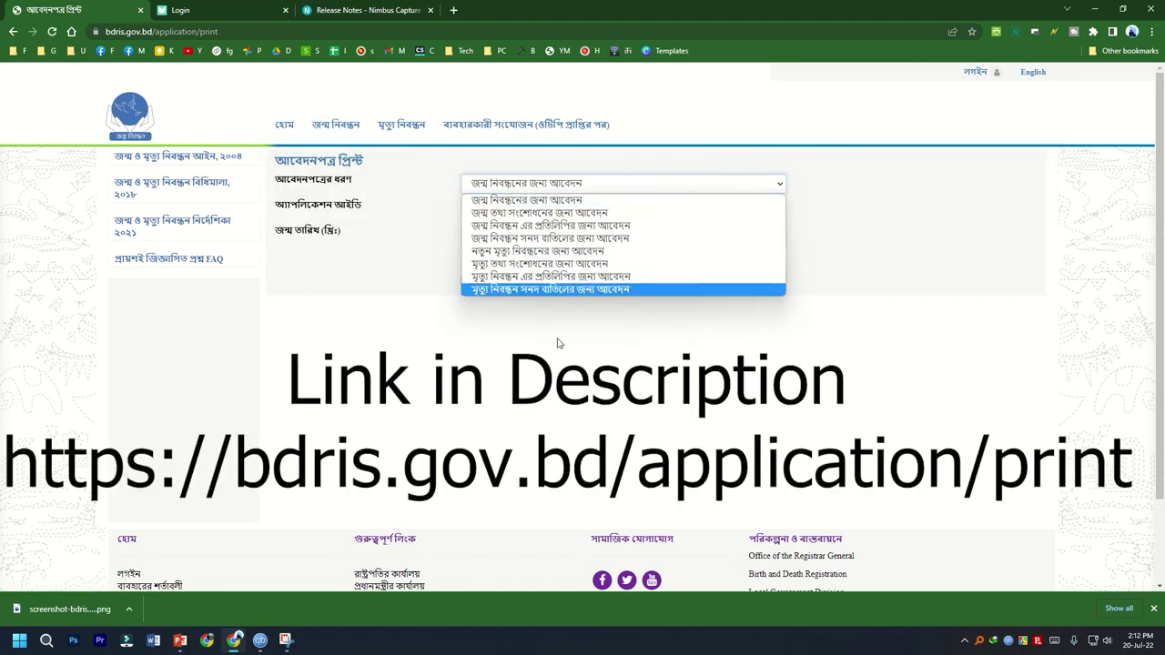
click(518, 199)
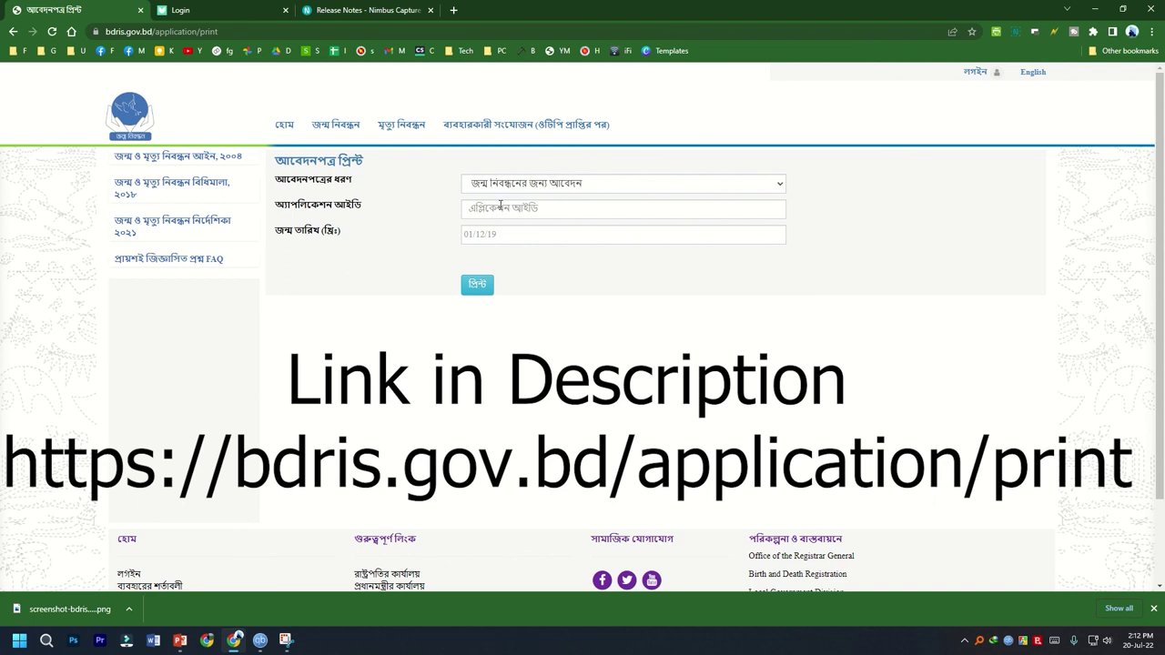
Paste the copied application number from the clipboard history into the অ্যাপলিকেশন আইডি field.
click(499, 205)
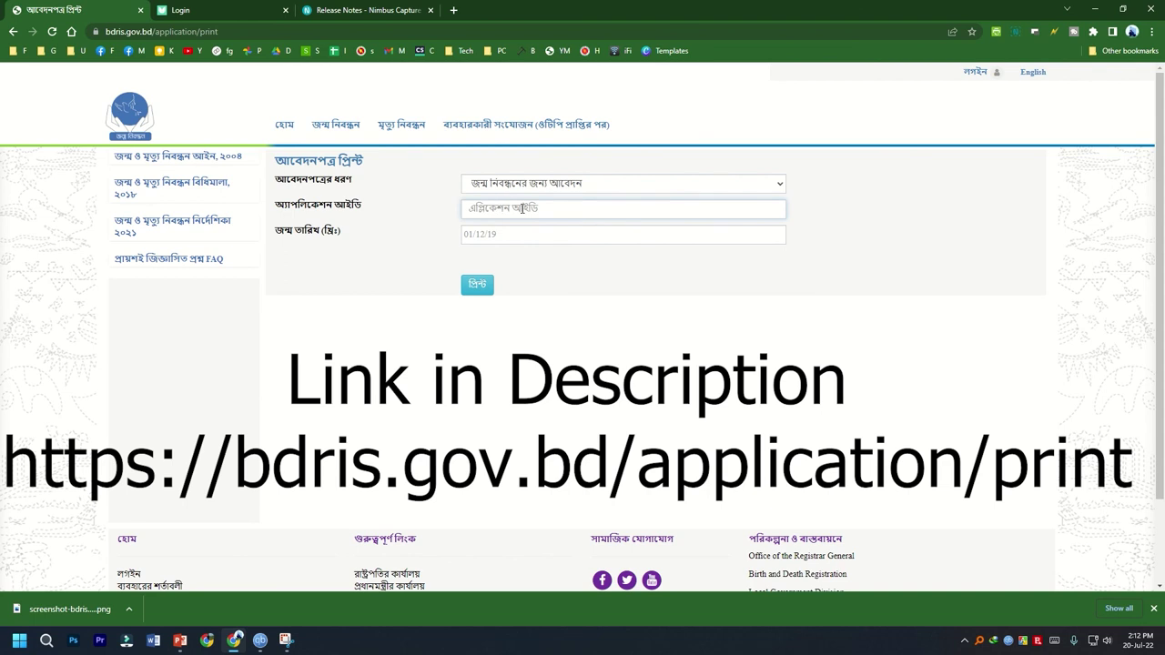
right_click(523, 209)
click(561, 301)
key(super+v)
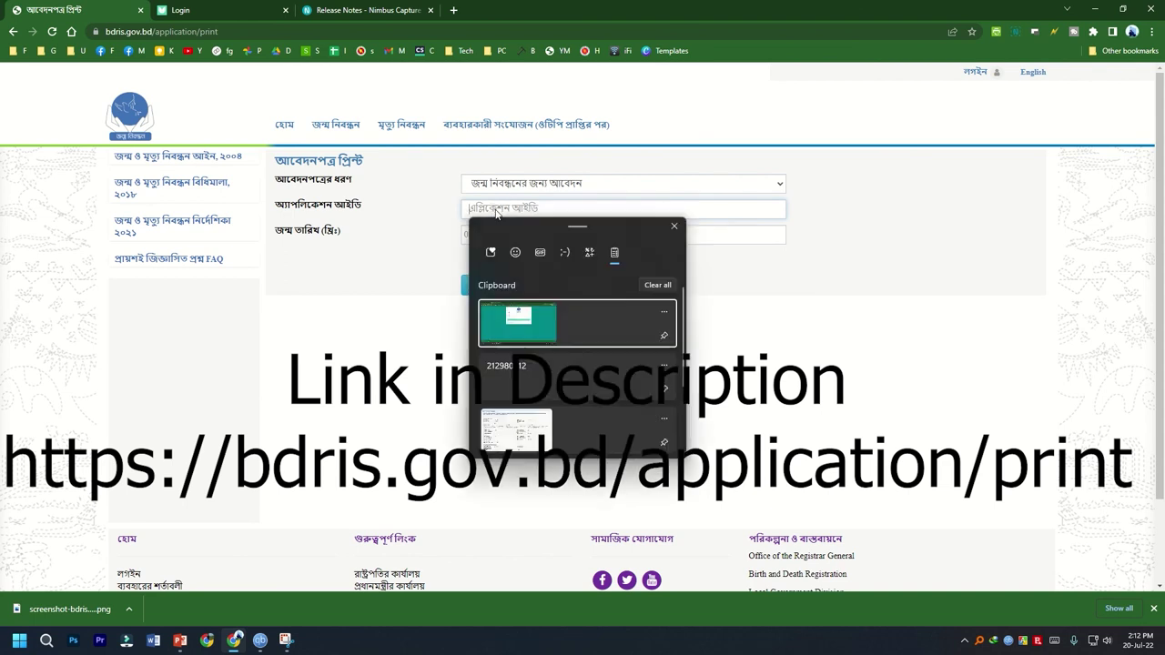
click(533, 371)
Set the applicant's date of birth in the জন্ম তারিখ field and generate the printable application form.
click(503, 234)
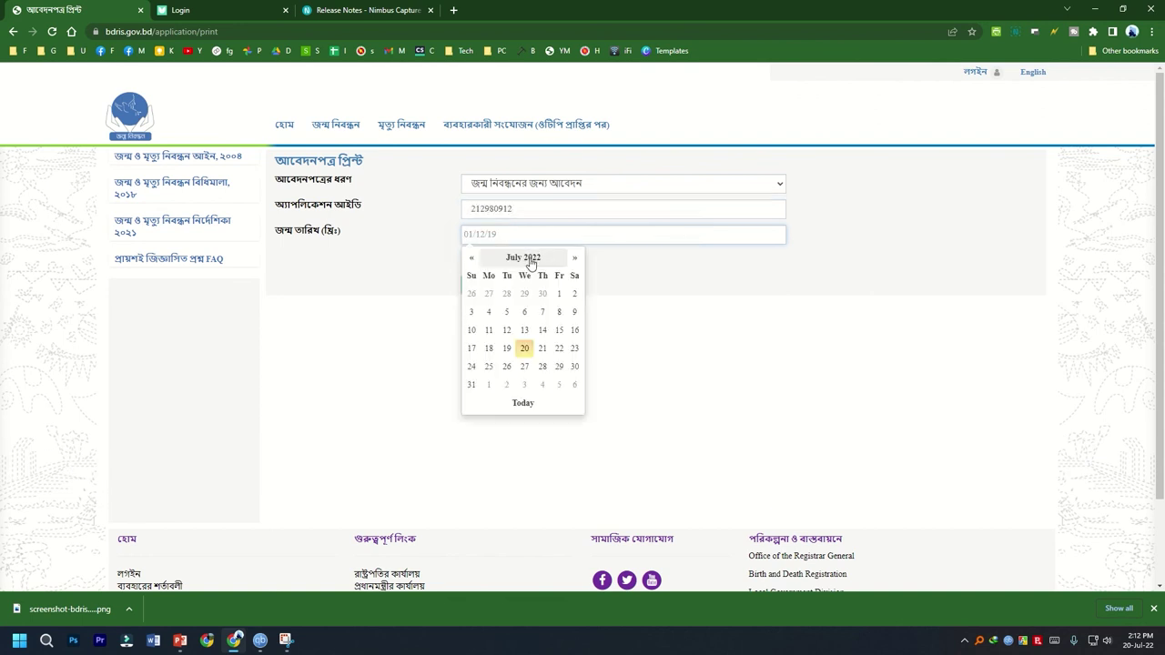
click(522, 257)
click(528, 89)
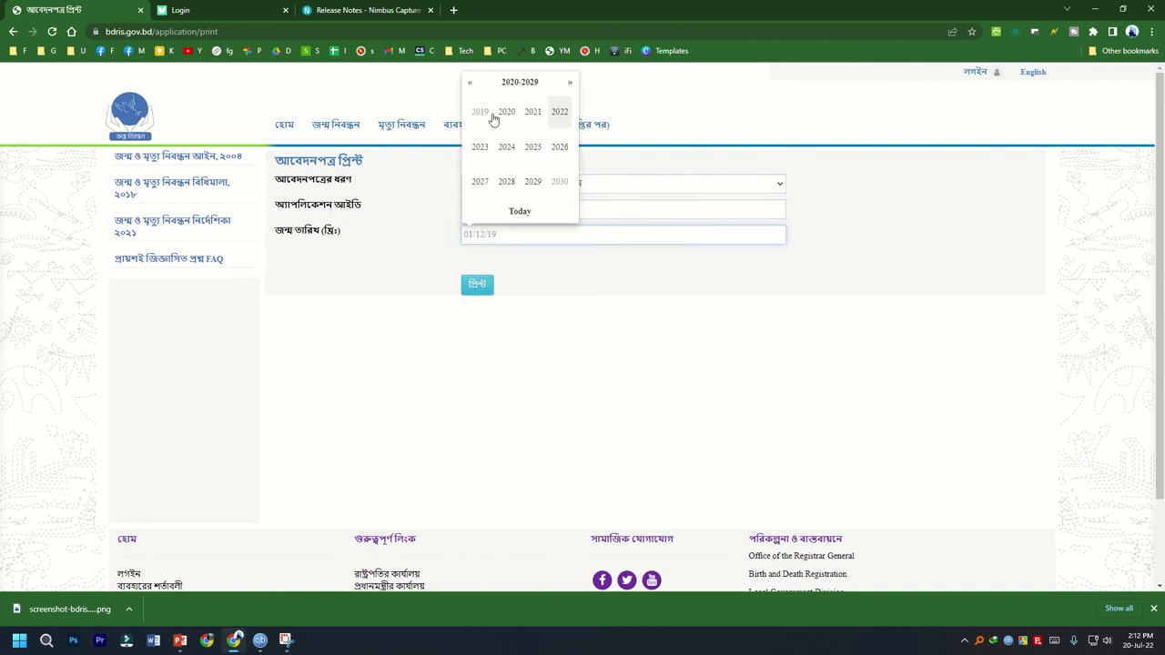
click(508, 89)
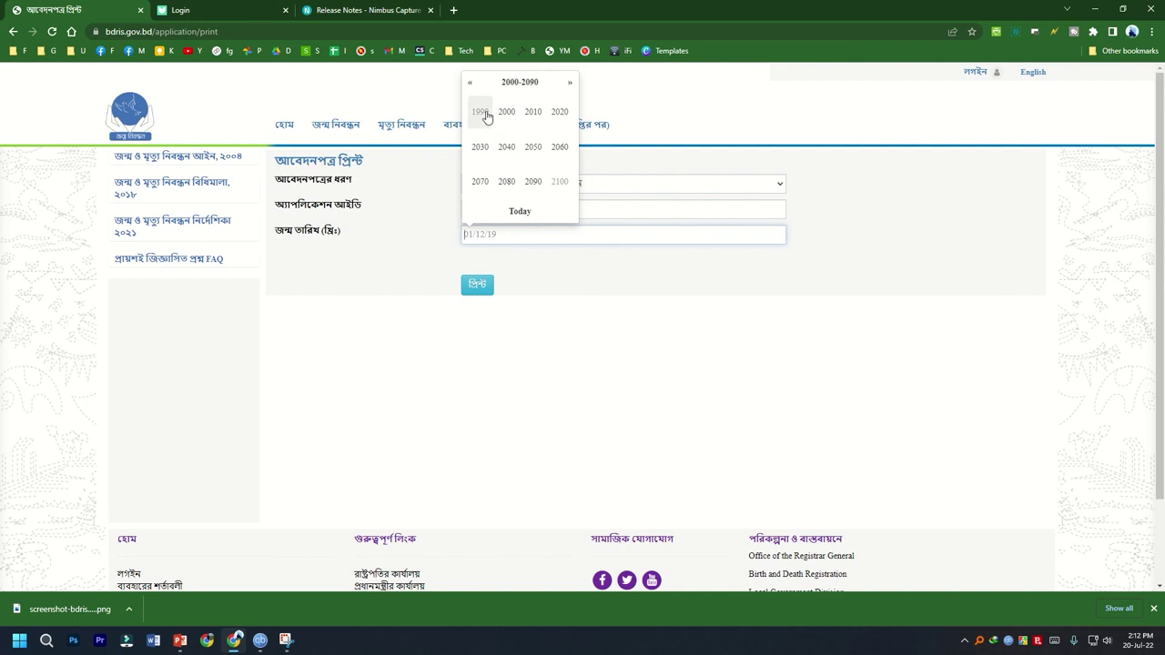
click(480, 112)
click(534, 181)
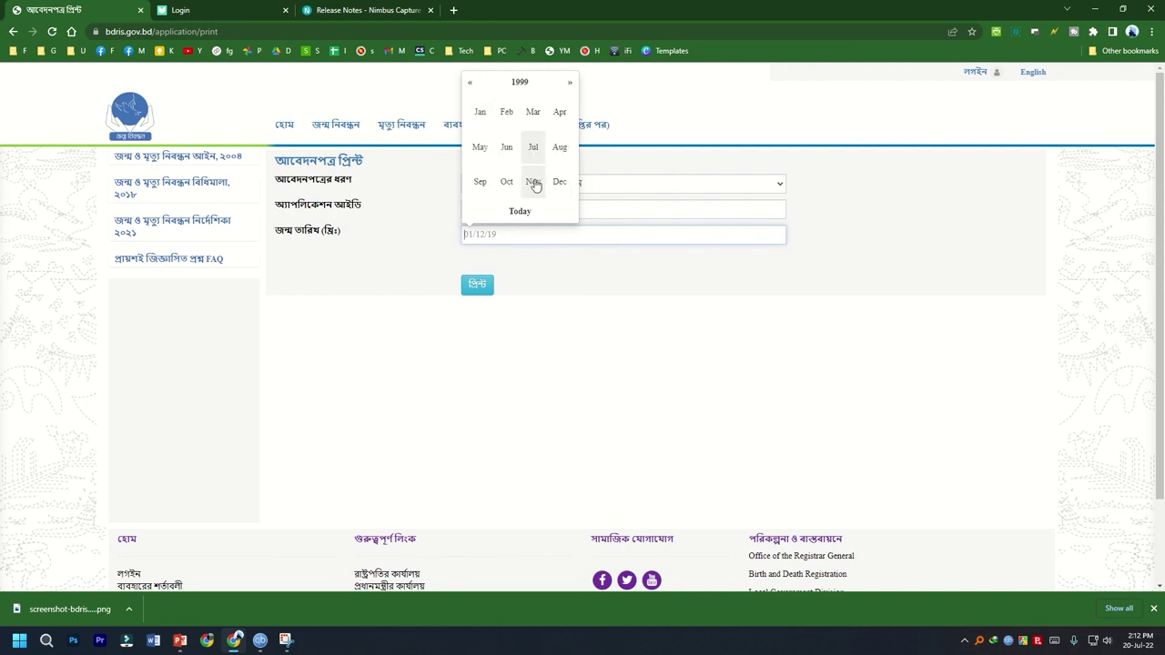
click(480, 182)
click(524, 330)
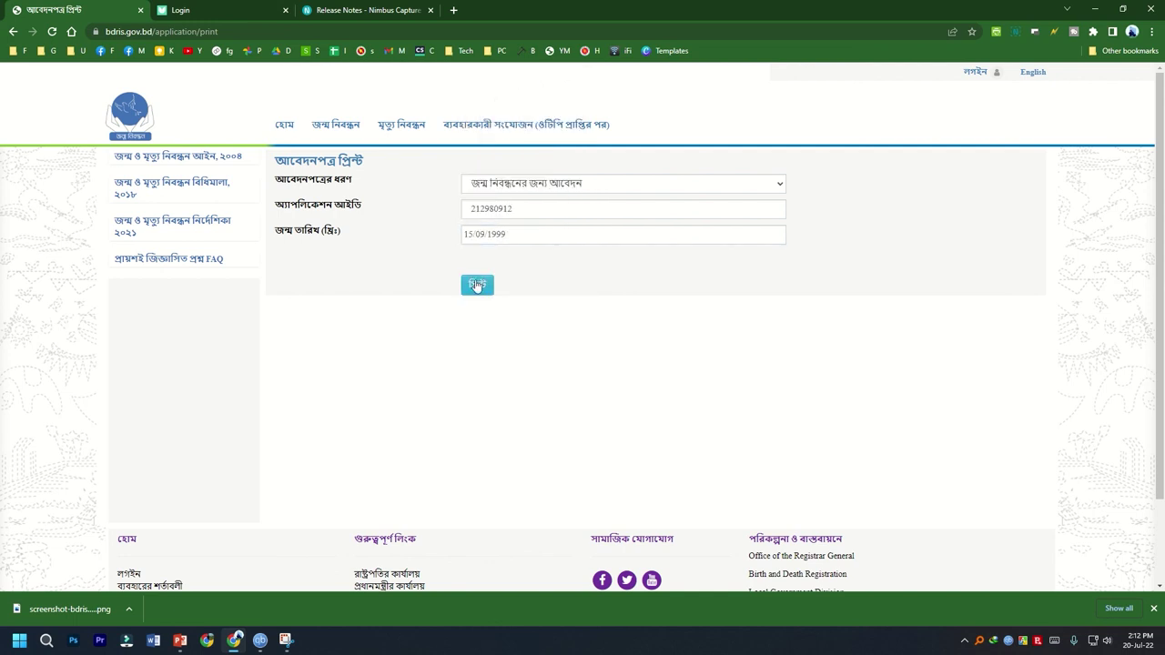
click(476, 285)
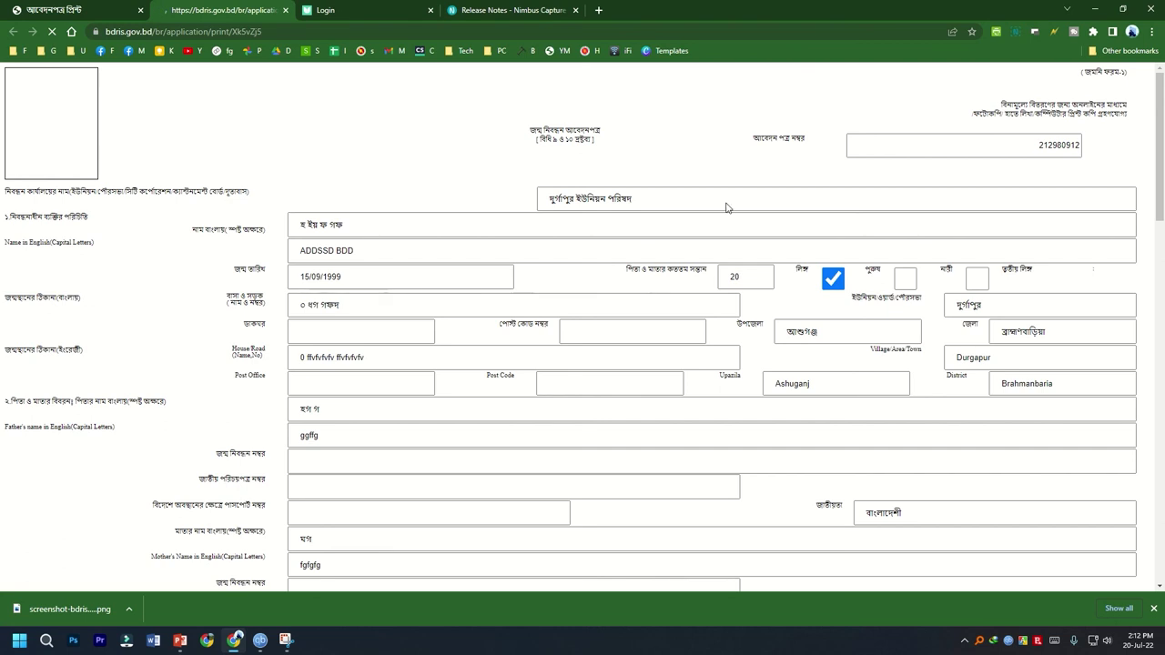
Review the application form and its print preview, and save it as a PDF in the Downloads folder.
scroll(725, 209, down, 3)
scroll(430, 223, down, 15)
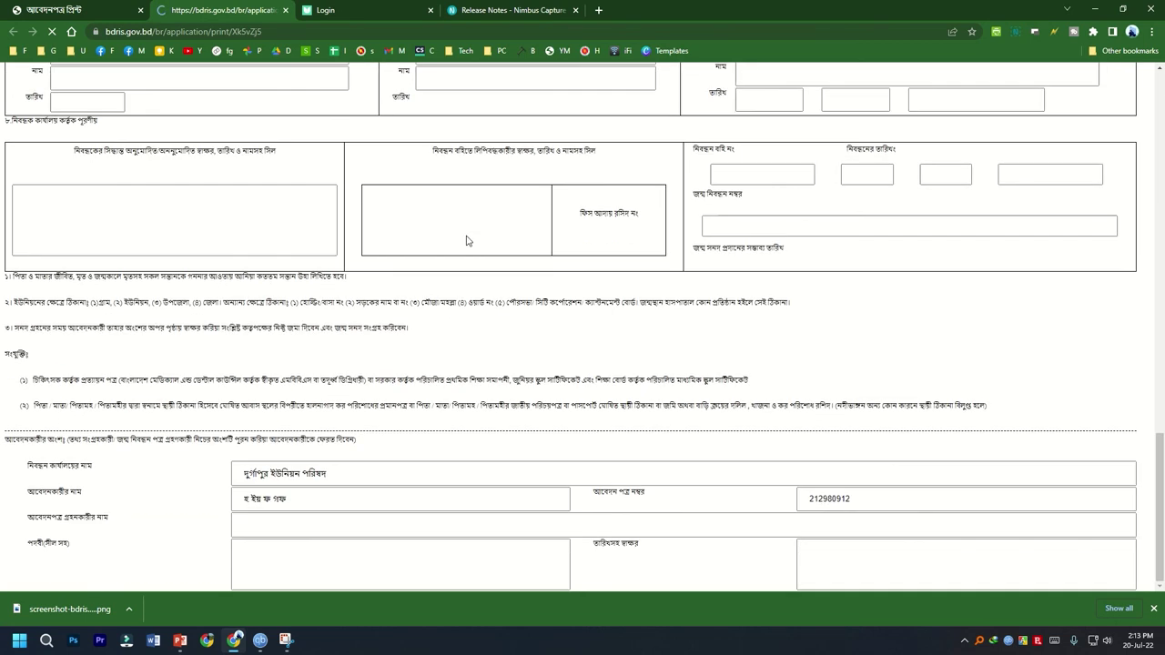
scroll(774, 328, up, 18)
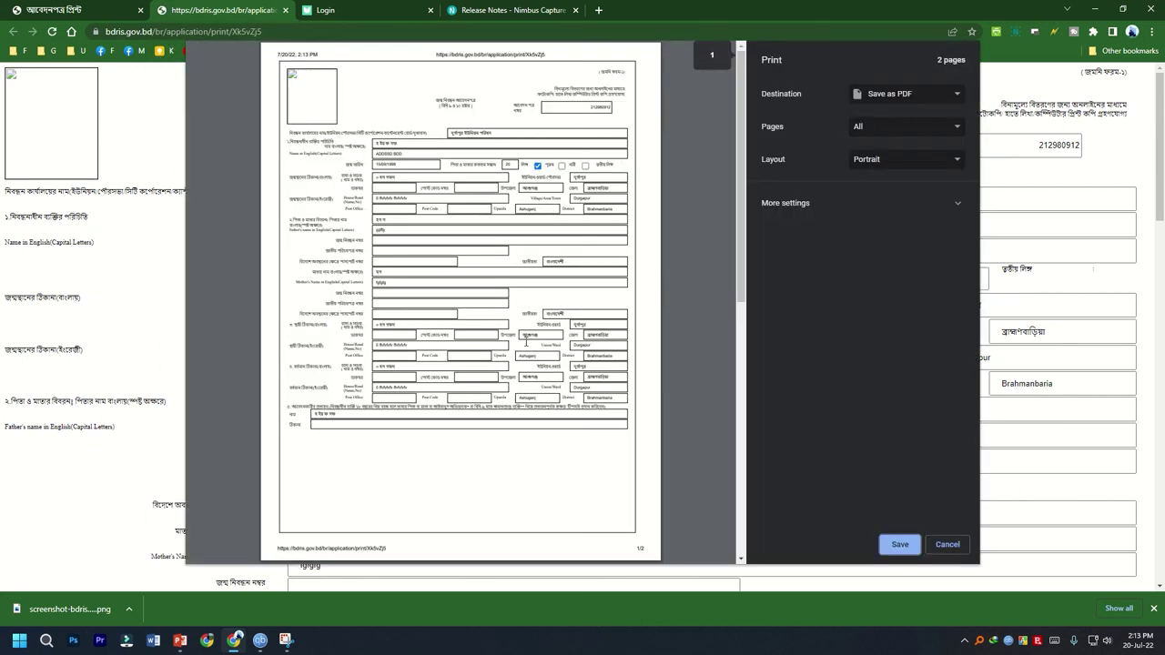
scroll(526, 342, down, 6)
scroll(468, 307, up, 6)
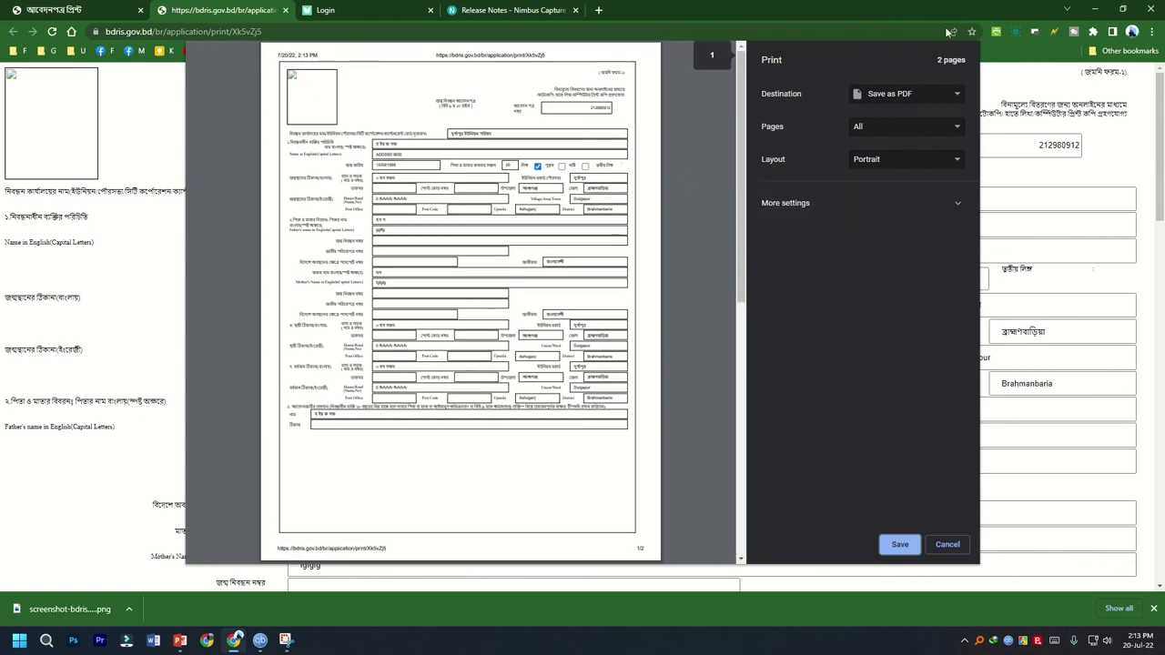
click(897, 95)
click(891, 119)
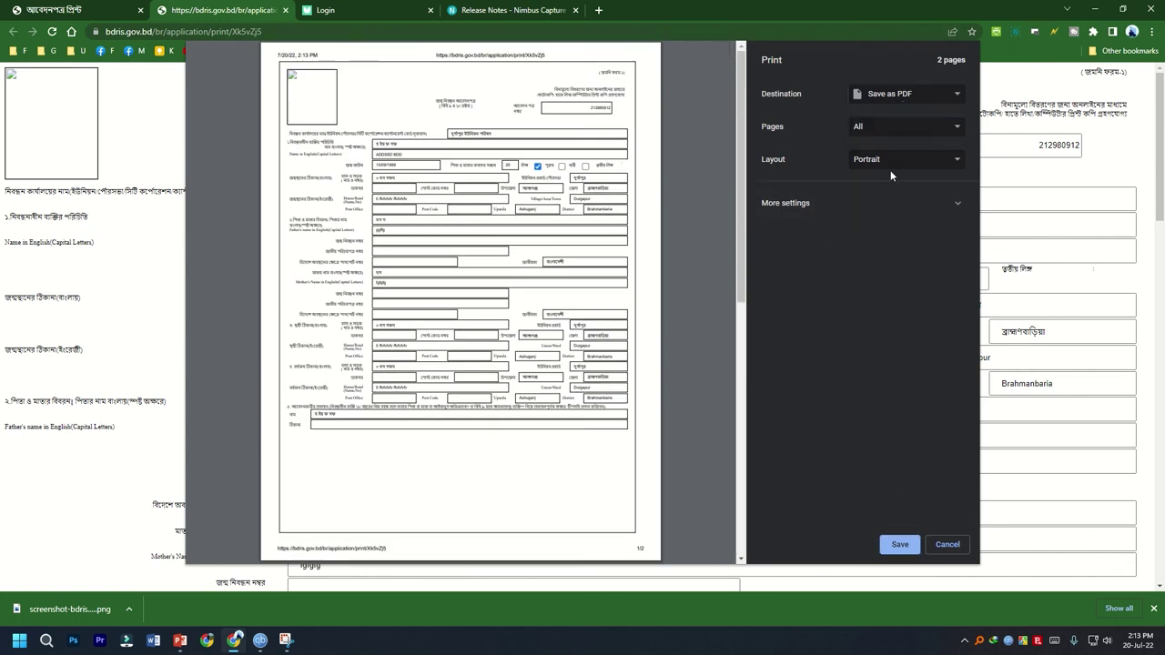
click(898, 543)
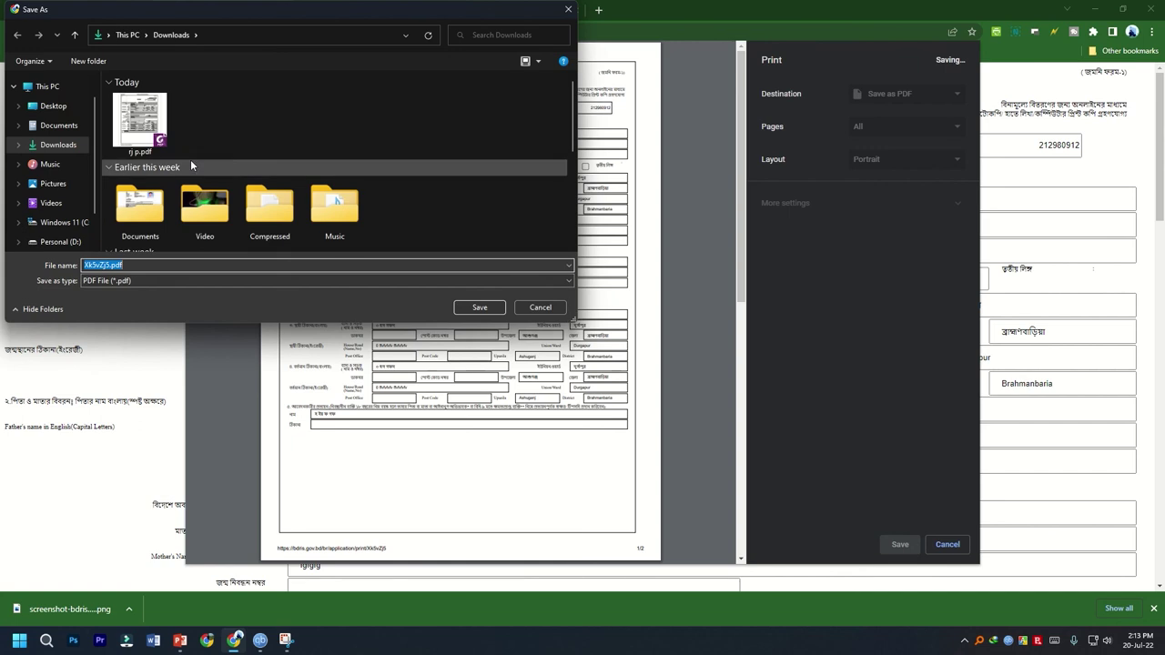
click(479, 308)
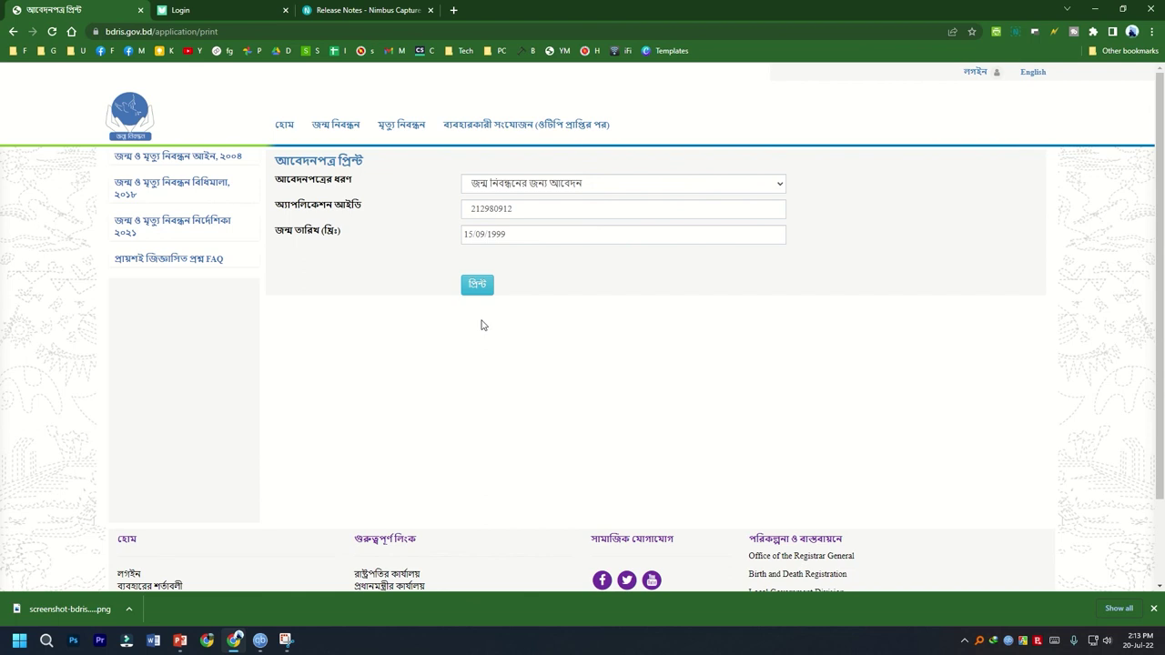
mouse_move(512, 6)
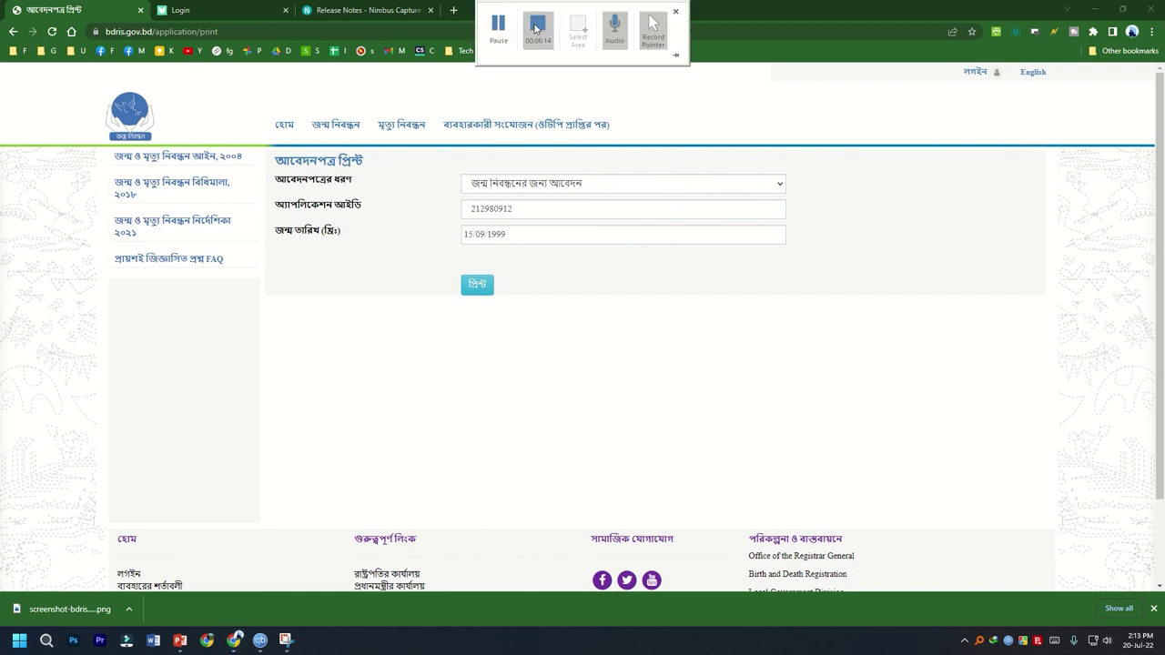